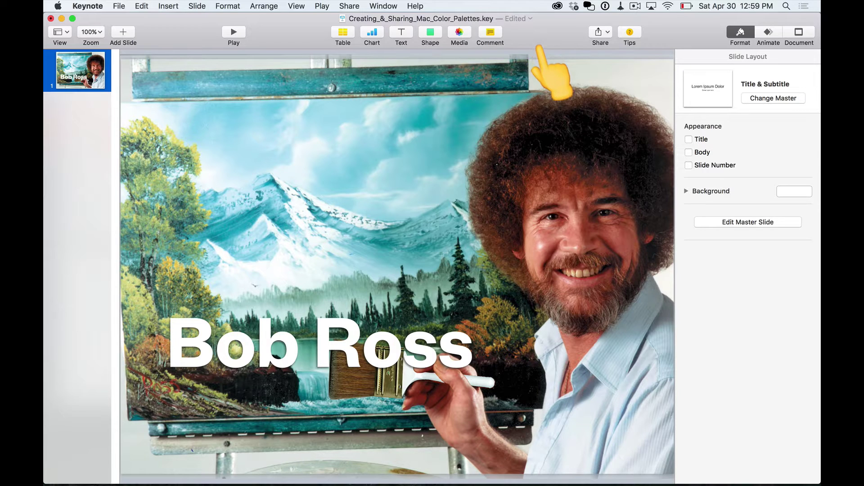
Step: Insert a blue star, enlarge it to 436 × 436 pt over 'Bob', and send it behind the title
left_click(430, 39)
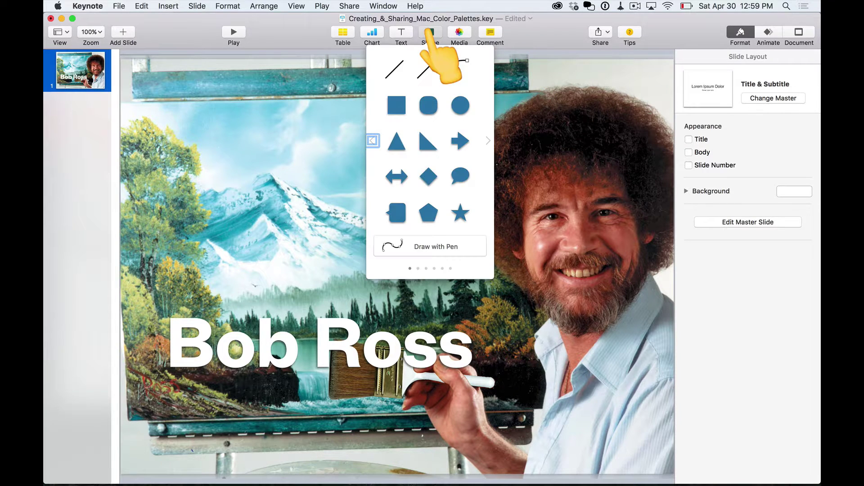
left_click(460, 215)
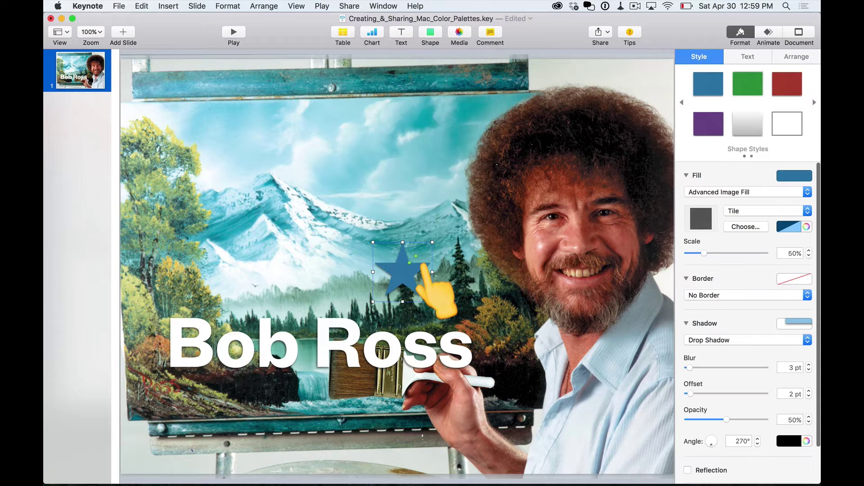
left_click_drag(409, 272, 185, 321)
left_click_drag(202, 350, 297, 450)
left_click_drag(245, 378, 225, 322)
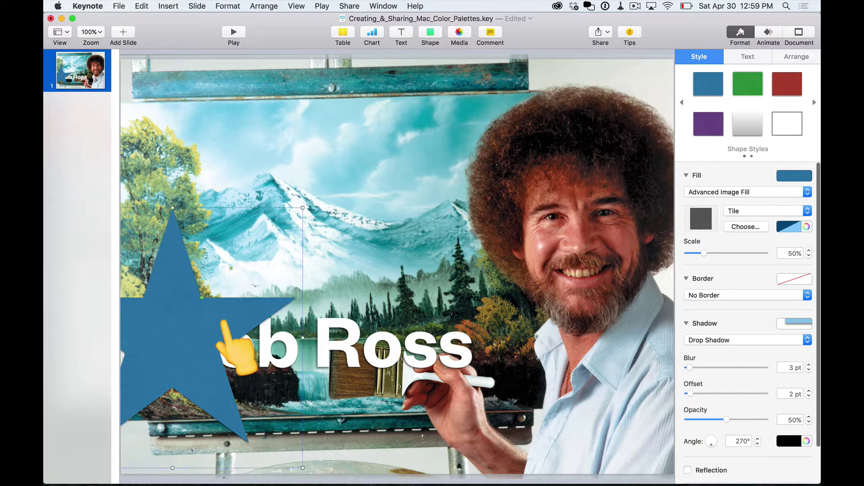
key("shift+super+b")
mouse_move(169, 289)
left_mouse_down()
mouse_move(173, 297)
mouse_move(177, 292)
left_mouse_up()
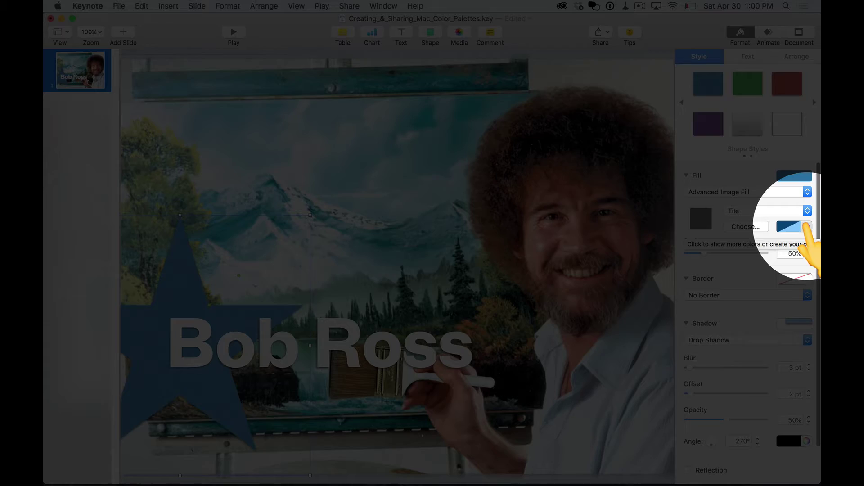
Step: Open the Colors window for the star's fill and browse the Sliders, Palettes, Image Palettes and Pencils views
left_click(805, 226)
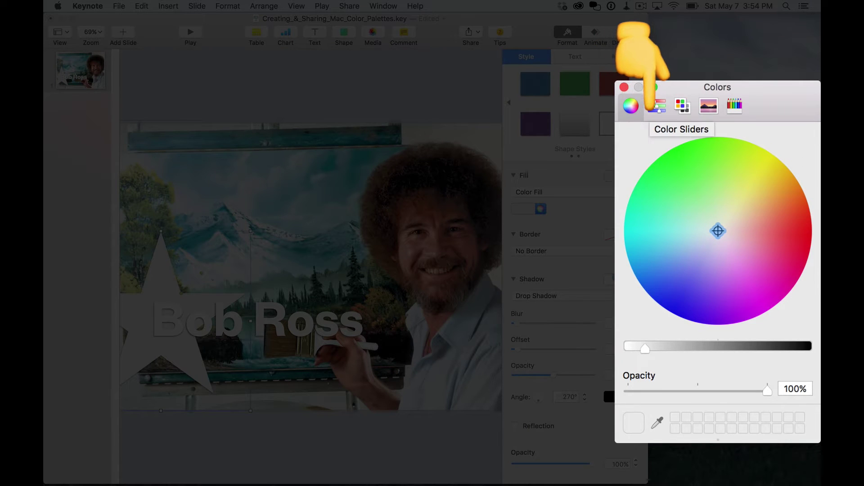
left_click(650, 109)
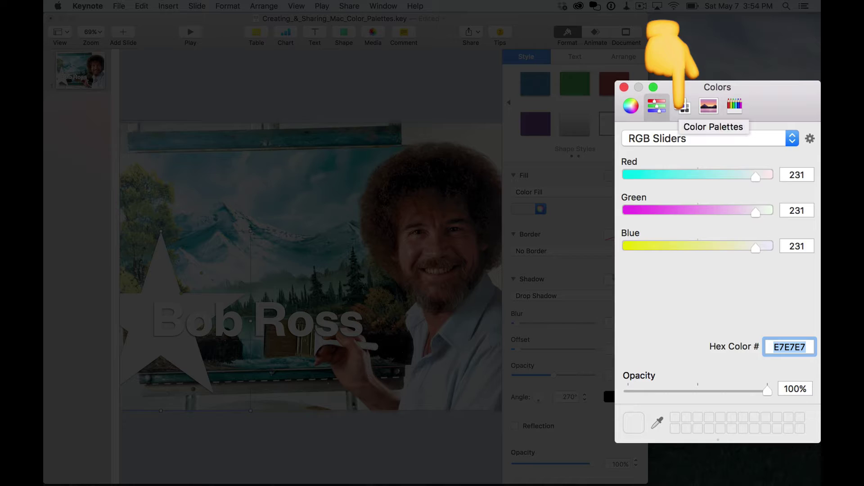
left_click(679, 108)
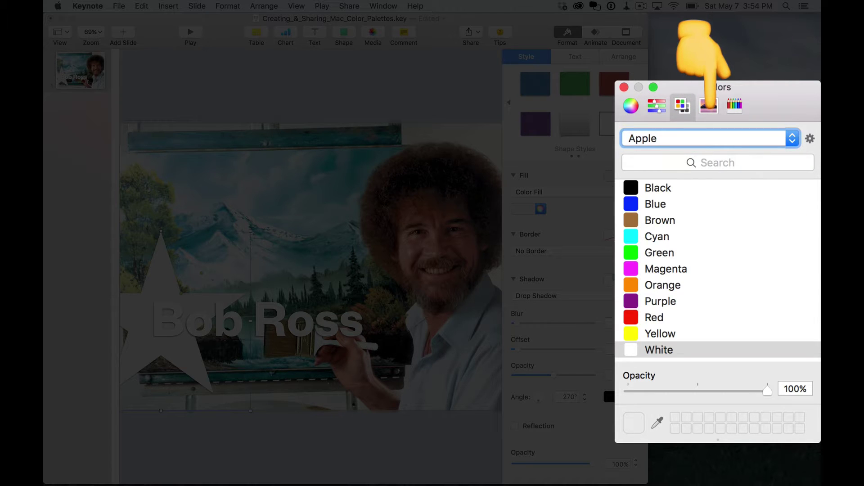
left_click(708, 107)
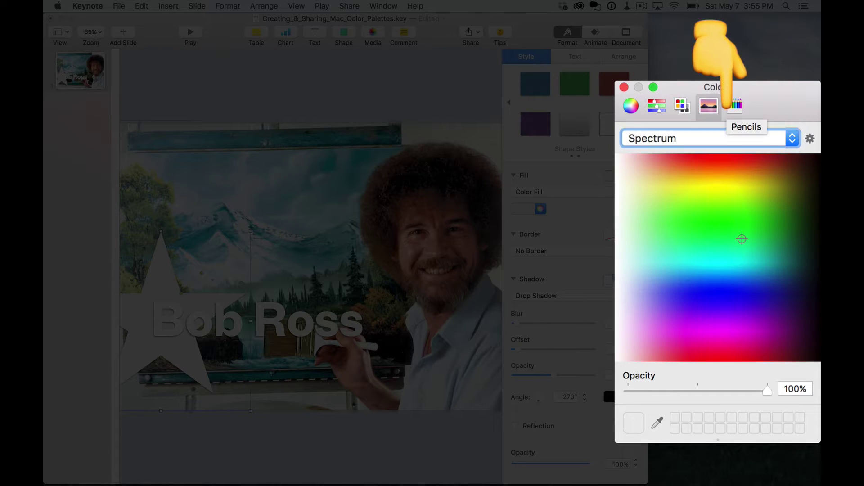
left_click(734, 106)
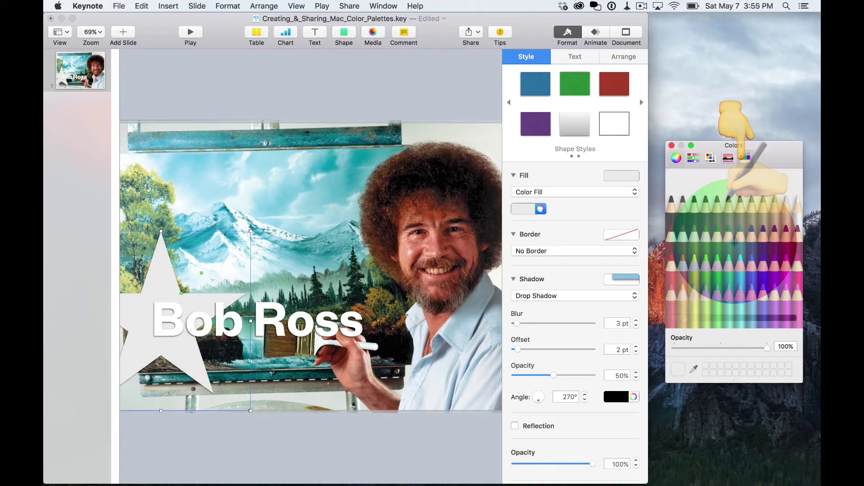
Step: Pick a purple on the colour wheel and darken it to a dark slate purple fill
left_click(675, 157)
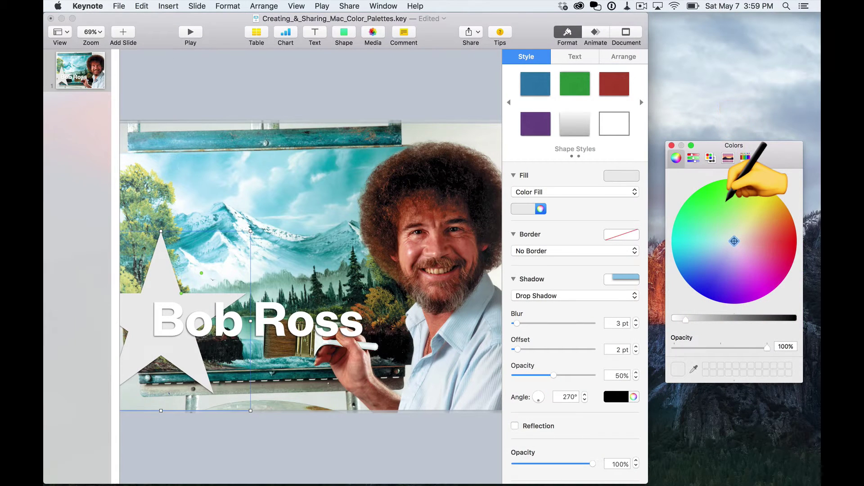
left_click_drag(725, 202, 727, 263)
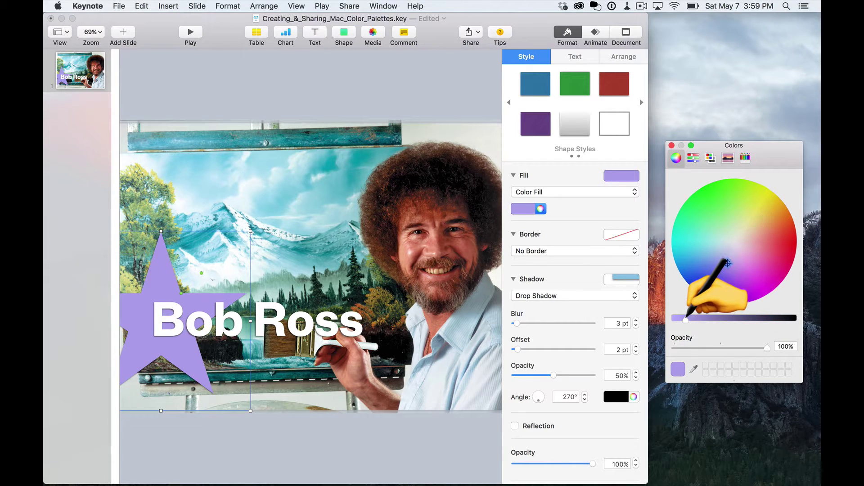
left_click_drag(685, 319, 768, 347)
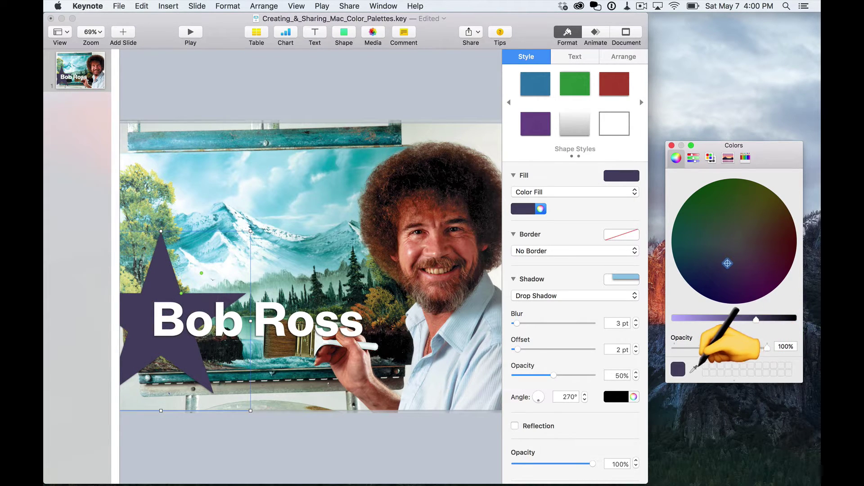
Step: Sample the yellow Comment icon with the eyedropper and save it as a custom swatch
left_click(693, 369)
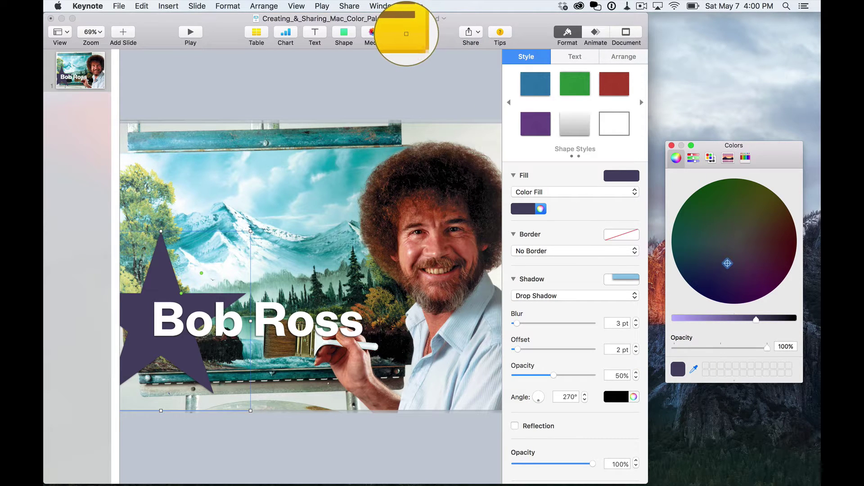
left_click(406, 34)
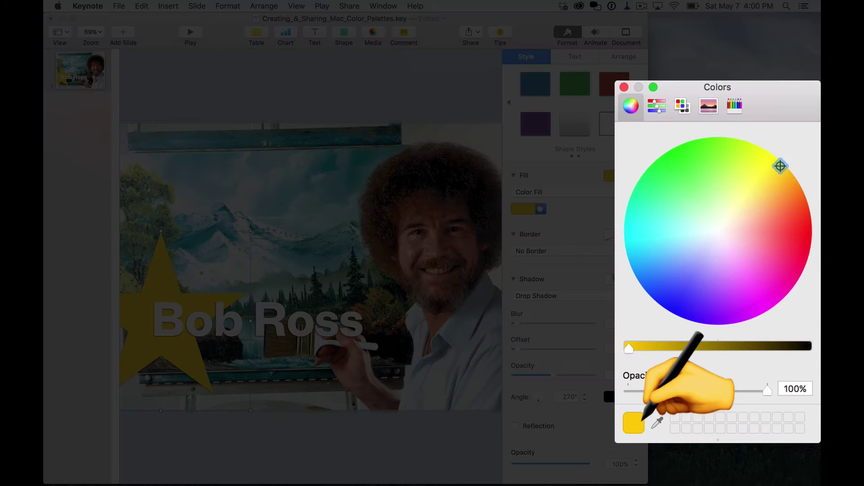
left_click_drag(636, 419, 677, 416)
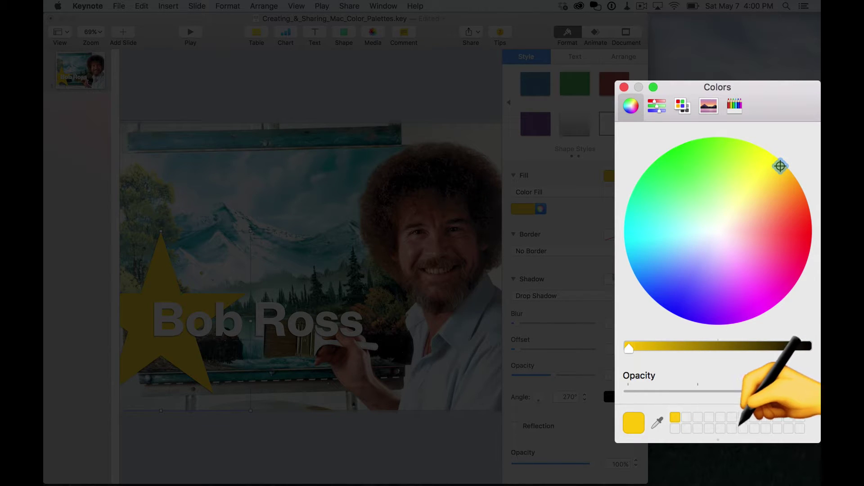
Step: Sample a light grey ECECEC for the star's fill and drag it over the saved swatch
left_click(657, 423)
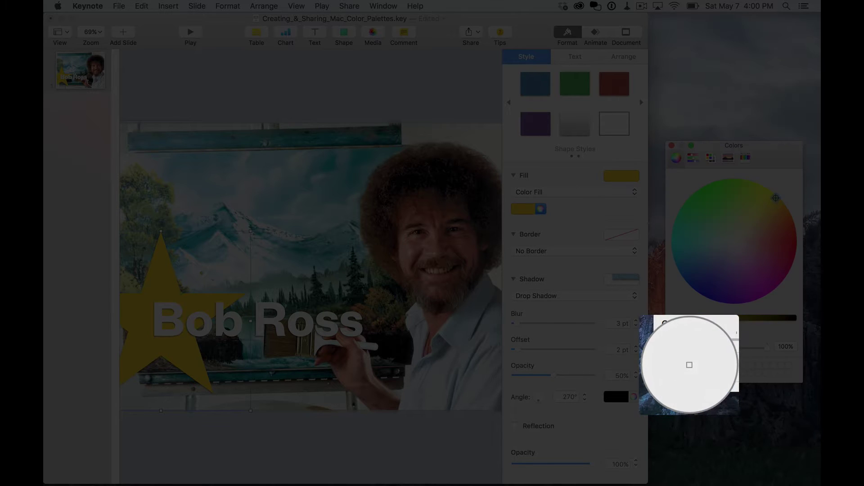
left_click(689, 365)
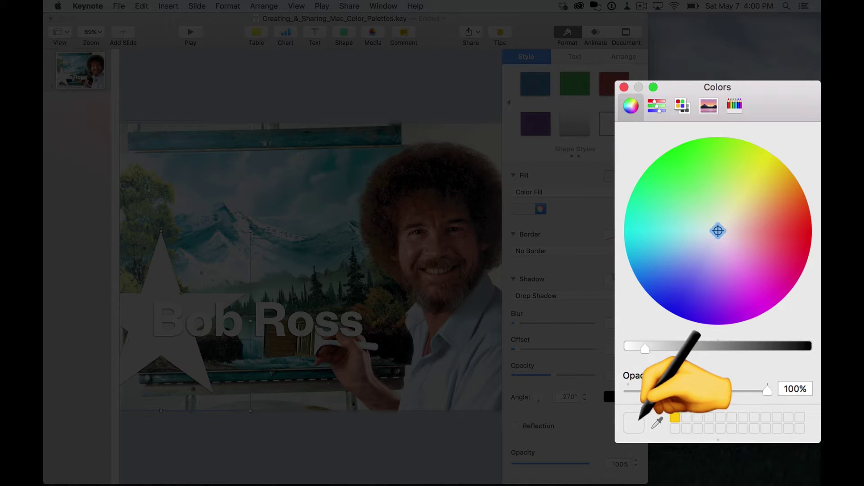
left_click_drag(633, 419, 676, 413)
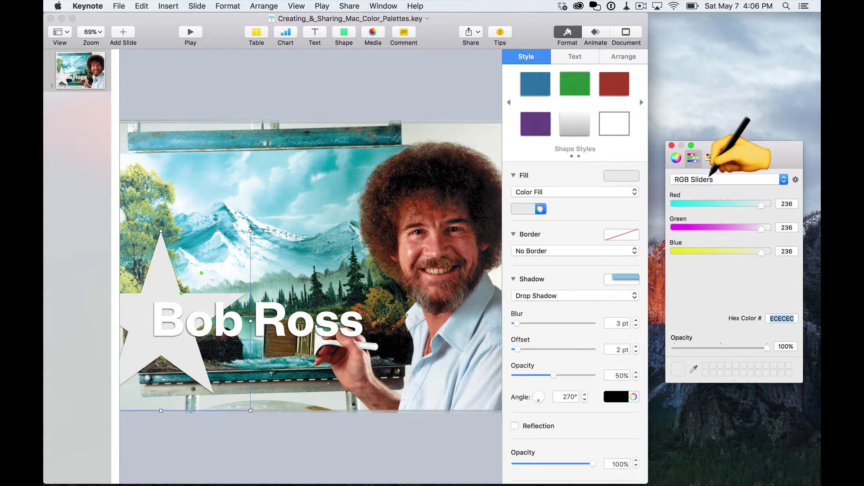
Step: Set the star to mid grey with the grey slider, then retint it with the RGB sliders
left_click(710, 178)
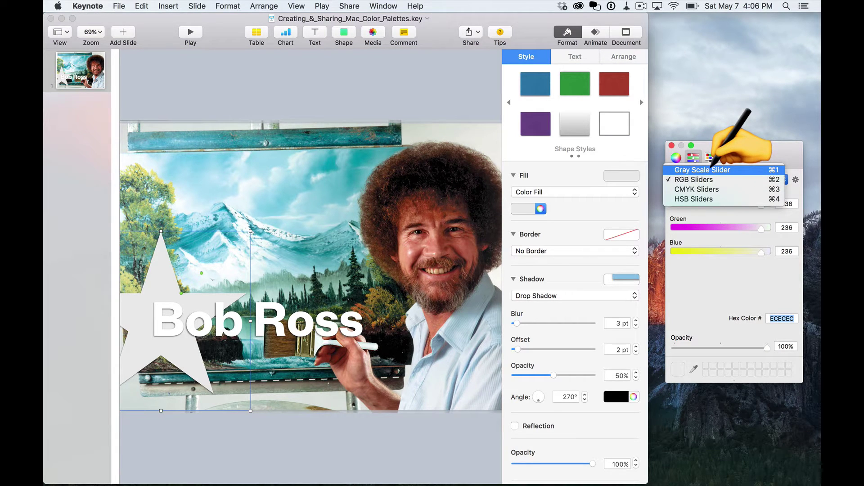
left_click(710, 169)
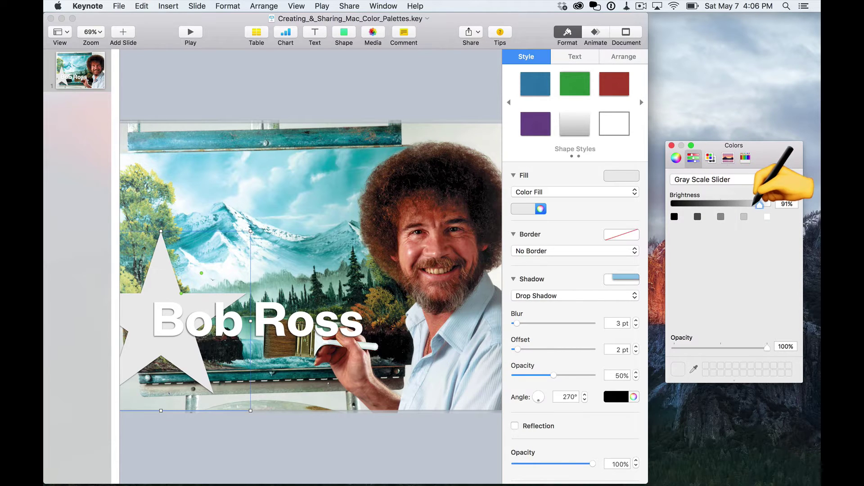
left_click_drag(760, 205, 717, 207)
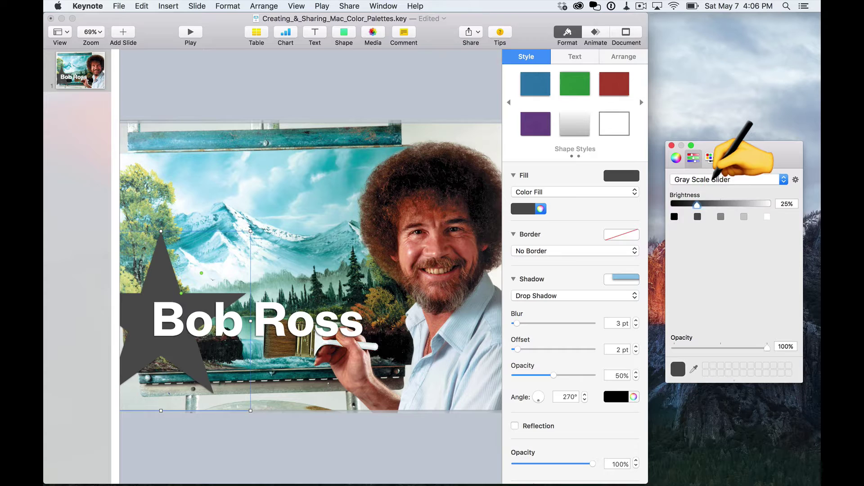
left_click(713, 179)
left_click(712, 189)
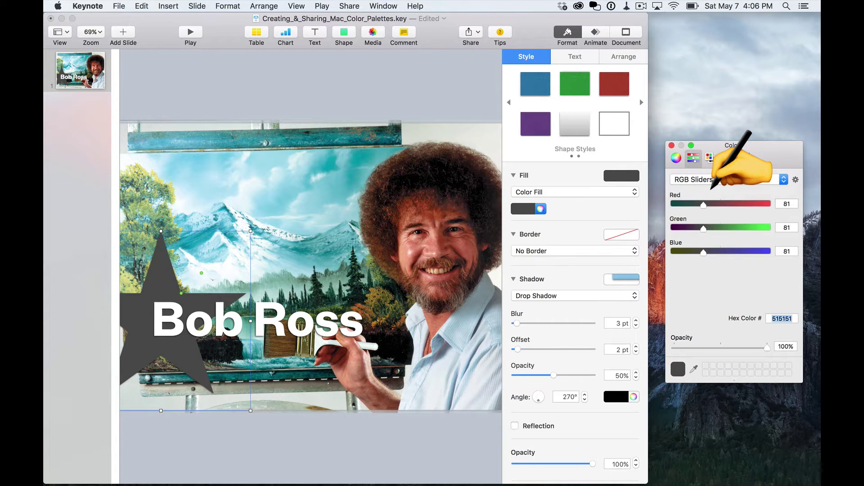
left_click_drag(703, 204, 742, 228)
Step: Adjust the CMYK sliders to make the star olive 838A4B, then view it as RGB values
left_click(715, 186)
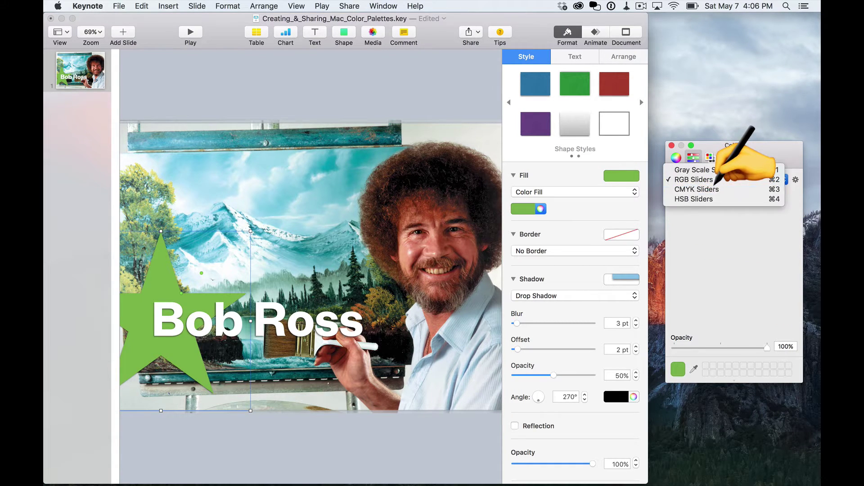
left_click(715, 185)
left_click_drag(720, 204, 724, 204)
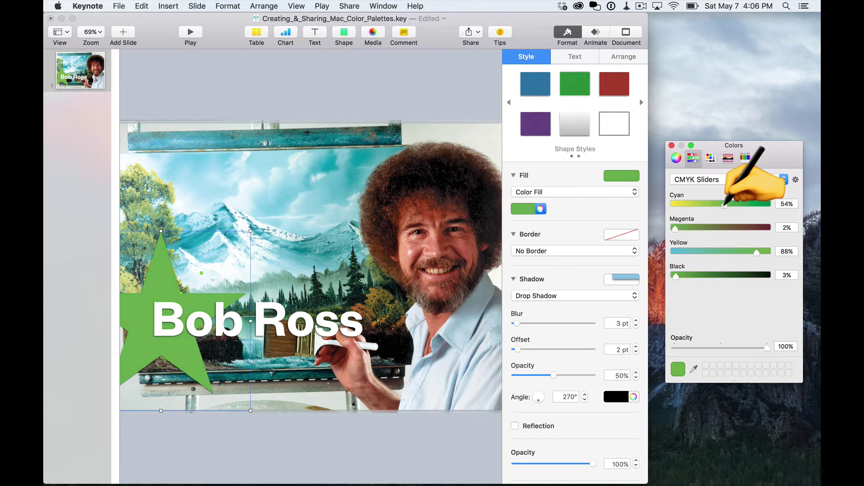
left_click_drag(675, 228, 704, 227)
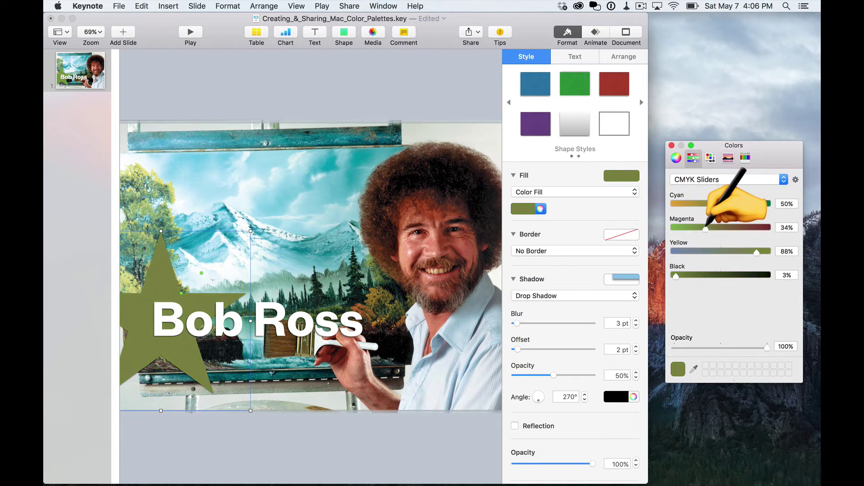
left_click(729, 179)
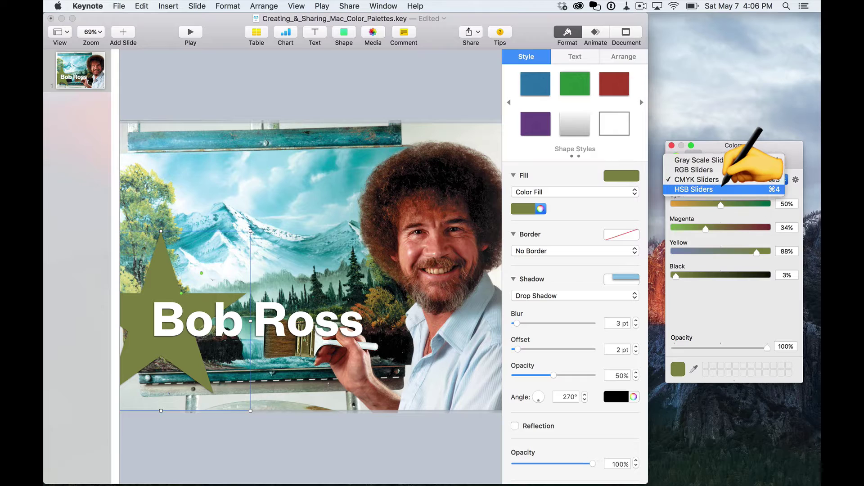
left_click(720, 188)
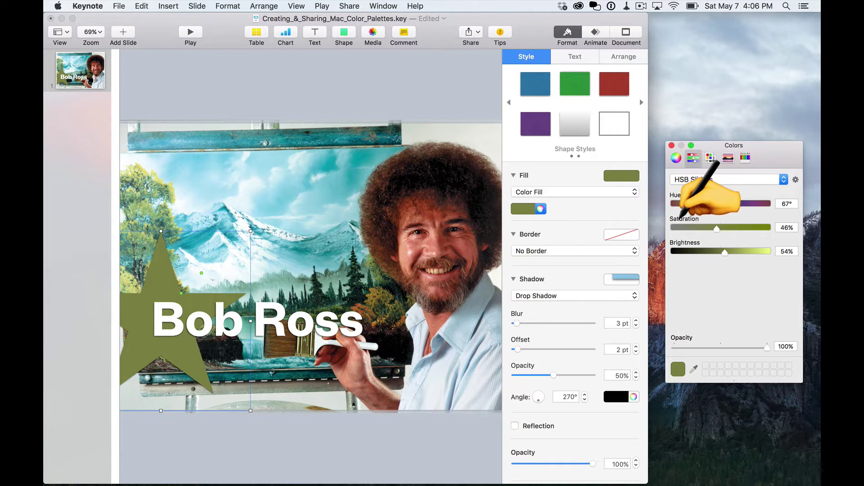
left_click(775, 179)
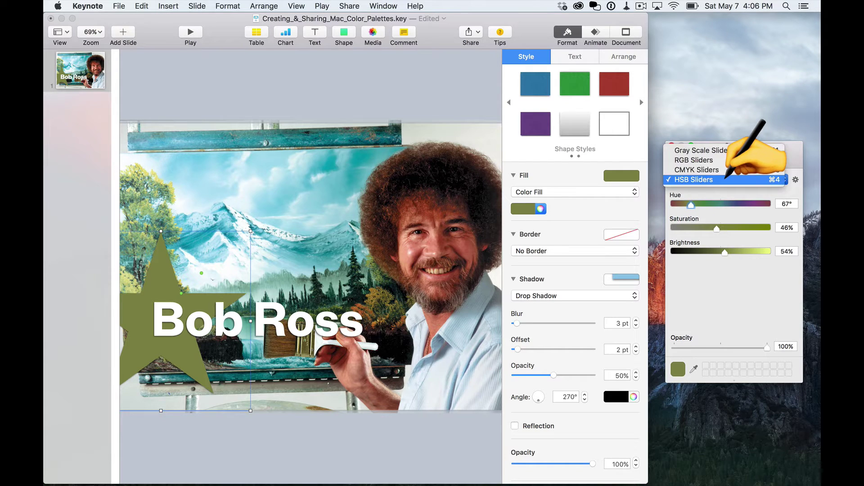
left_click(720, 160)
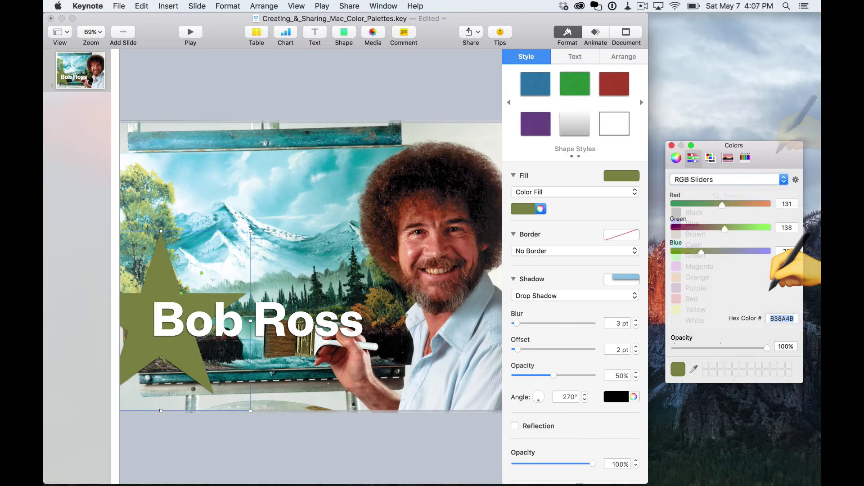
Step: Browse the Developer, Crayons and Apple colour palettes in the Palettes view
left_click(710, 157)
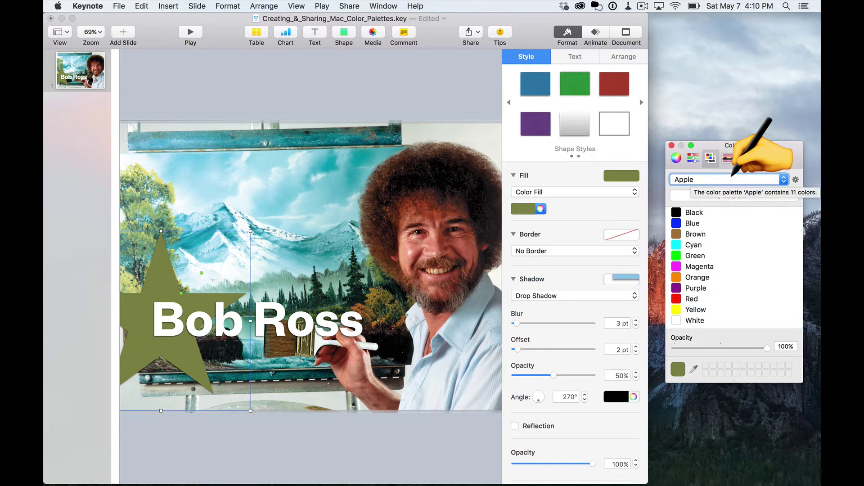
left_click(728, 179)
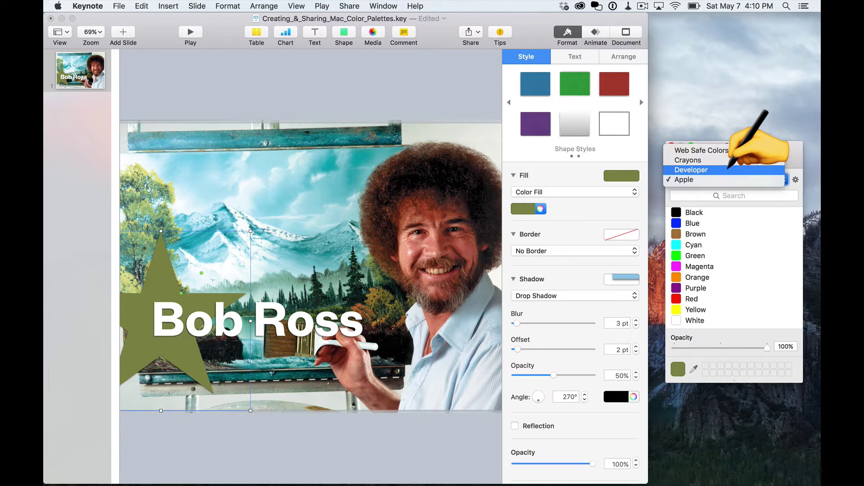
left_click(722, 172)
left_click(719, 176)
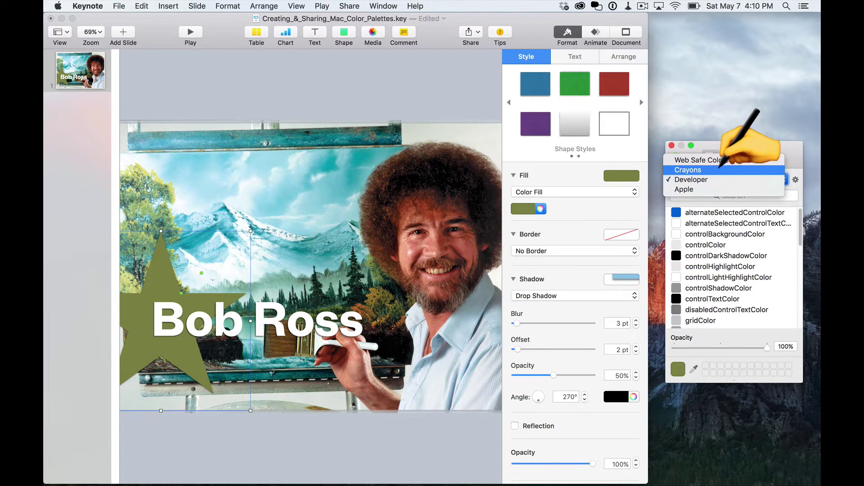
left_click(719, 167)
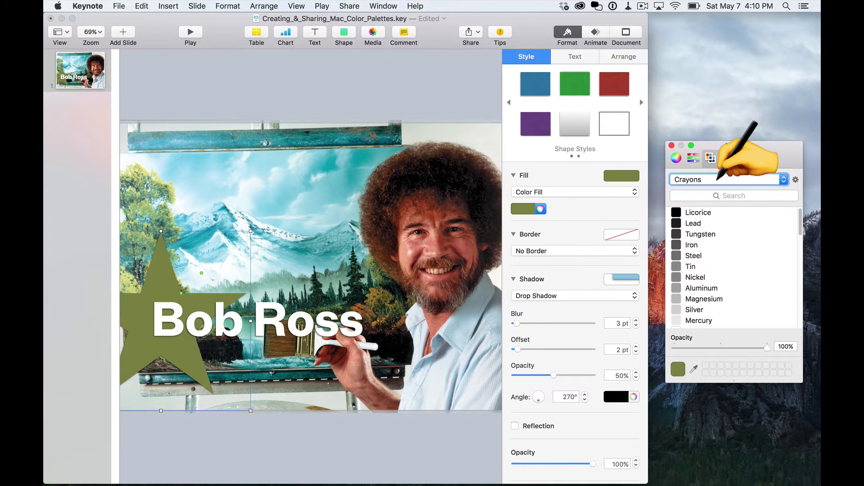
left_click(720, 179)
left_click(709, 197)
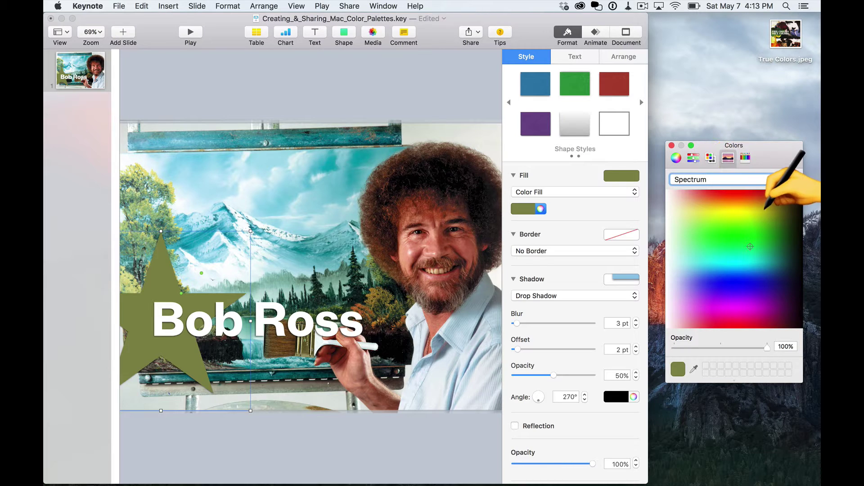
Step: Recolour the star from the spectrum, then create an image palette from Desktop/True Colors.jpeg
left_click_drag(750, 246, 751, 285)
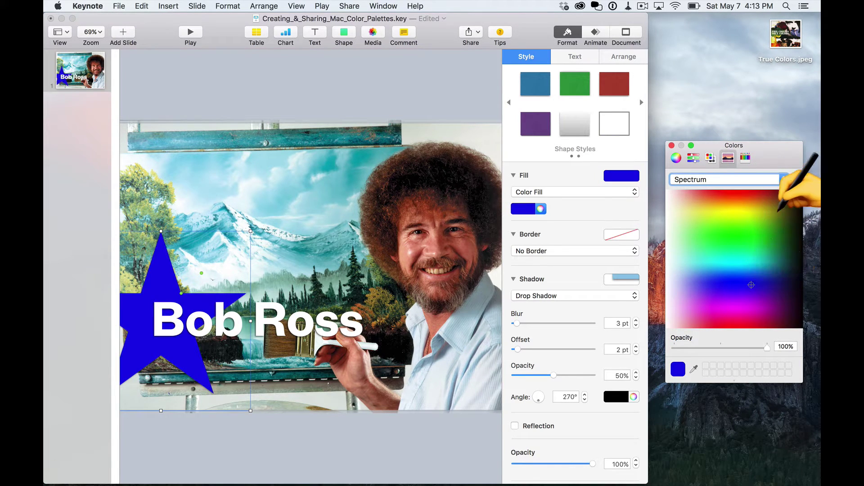
left_click(796, 179)
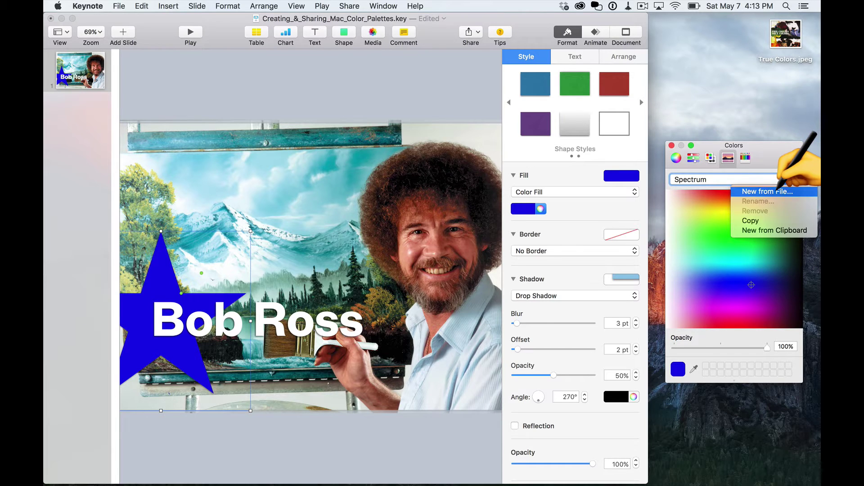
left_click(770, 191)
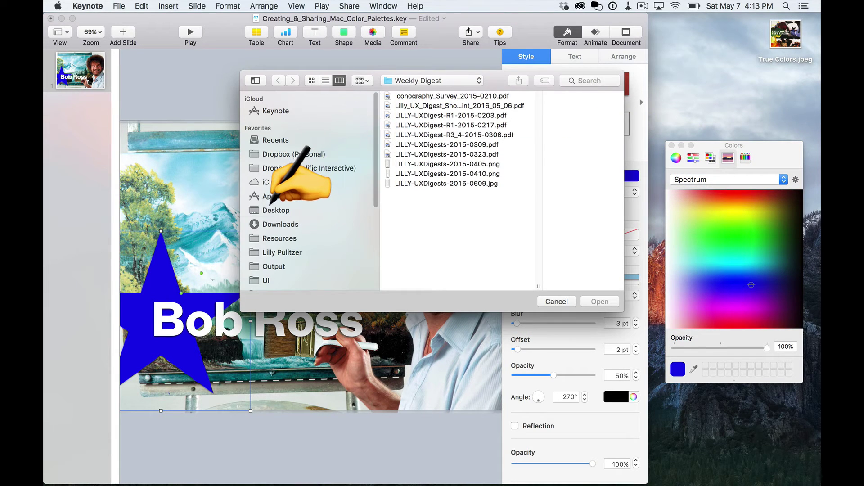
left_click(275, 210)
left_click(427, 95)
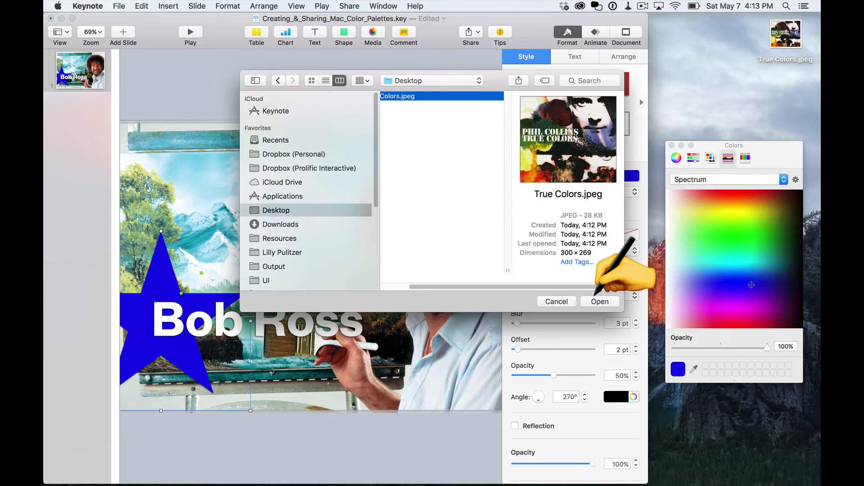
left_click(599, 301)
Step: Try brown, dark red, near-black and olive from the image, ending on a pale yellow-green fill
left_click(695, 221)
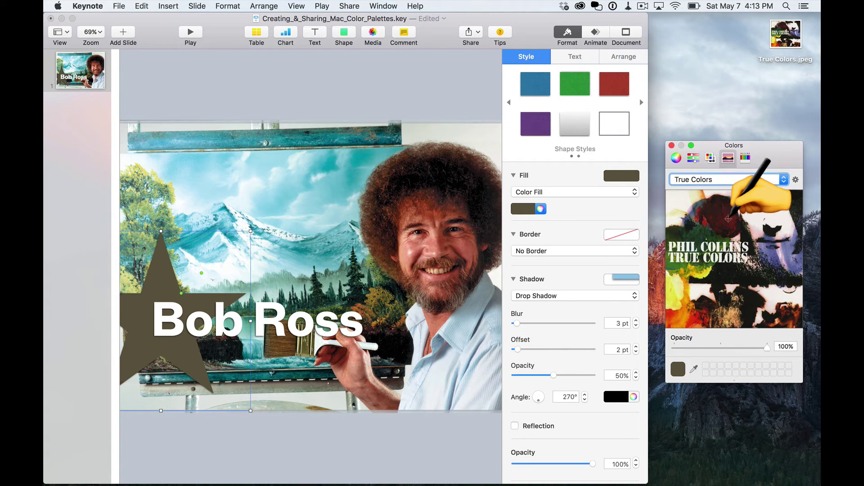
left_click(687, 206)
left_click(675, 234)
left_click(720, 252)
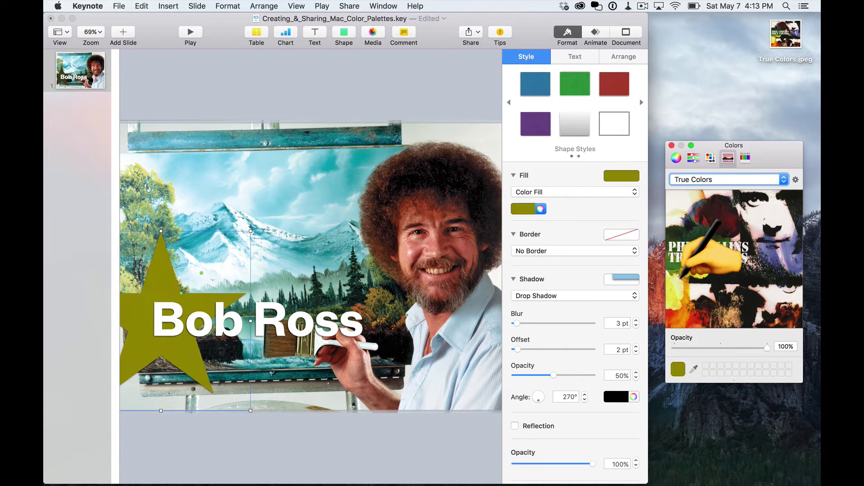
left_click(676, 285)
left_click(745, 157)
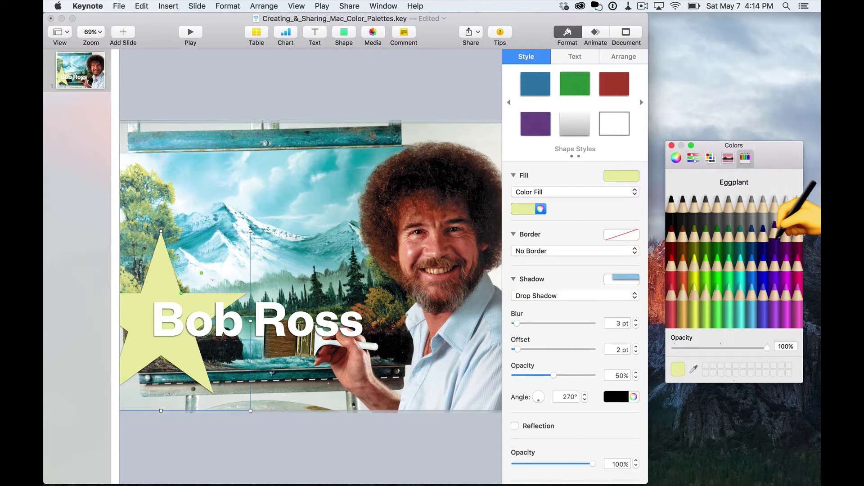
Step: Try pencil colours on the star, moving from Lemon to a Maraschino red fill
left_click(702, 243)
left_click(696, 265)
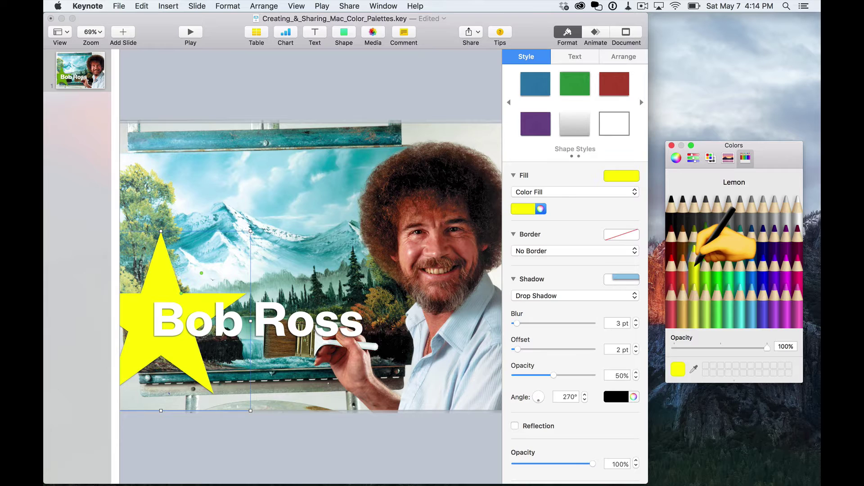
left_click(672, 263)
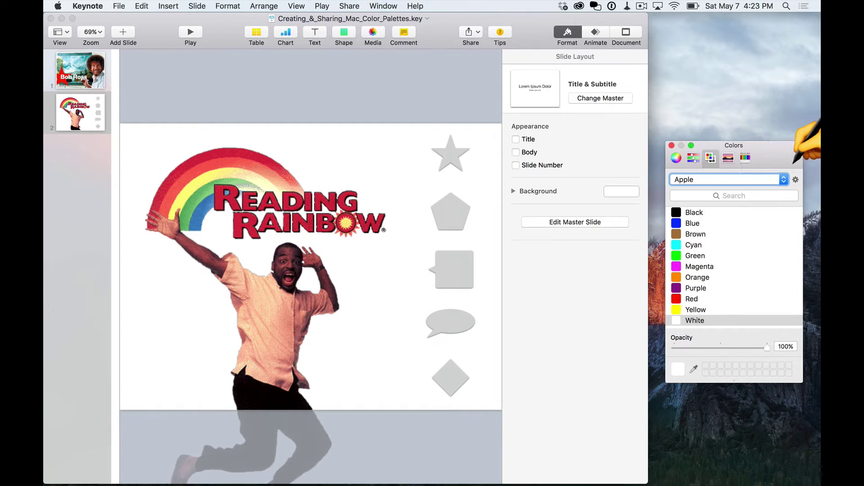
Step: Add a new palette from the gear menu and rename it 'Reading Rainbow'
left_click(795, 179)
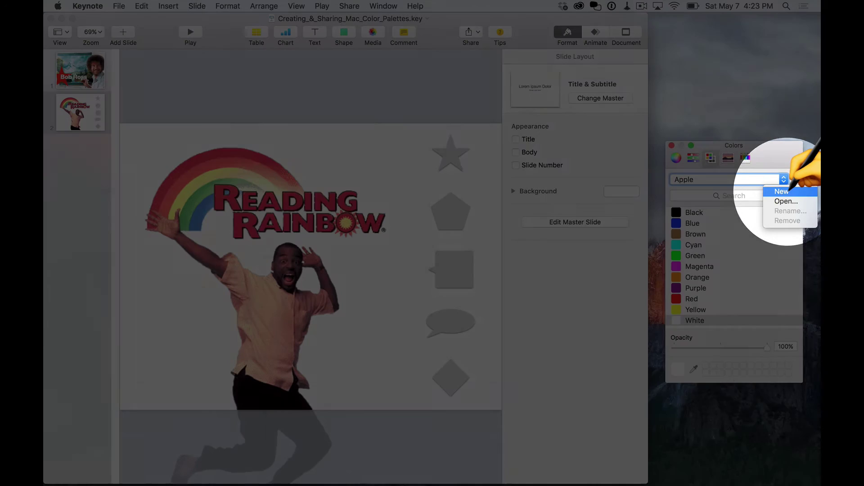
left_click(782, 191)
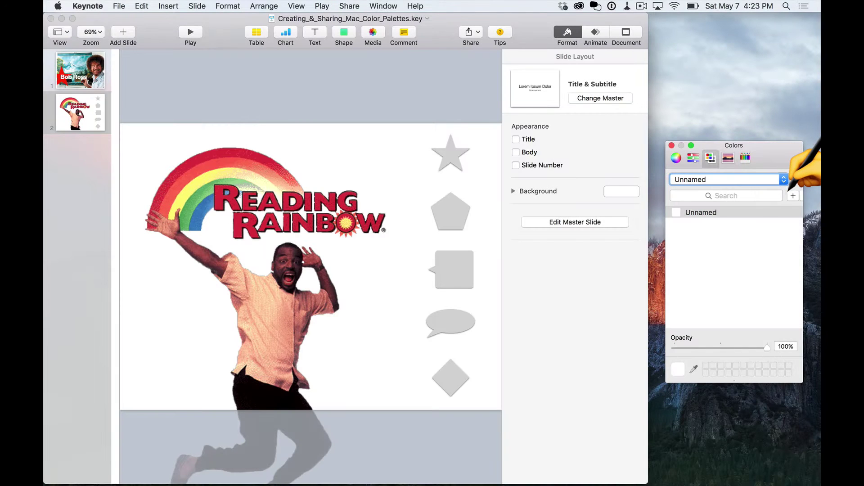
left_click(795, 179)
left_click(791, 210)
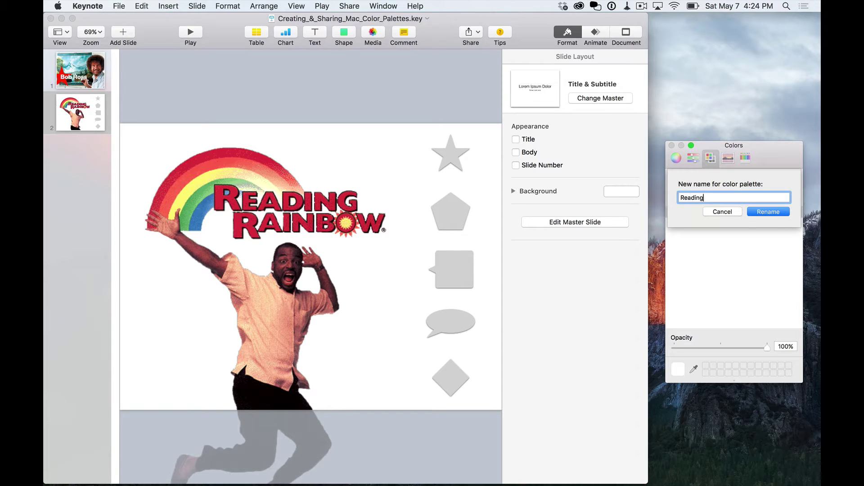
key("Return")
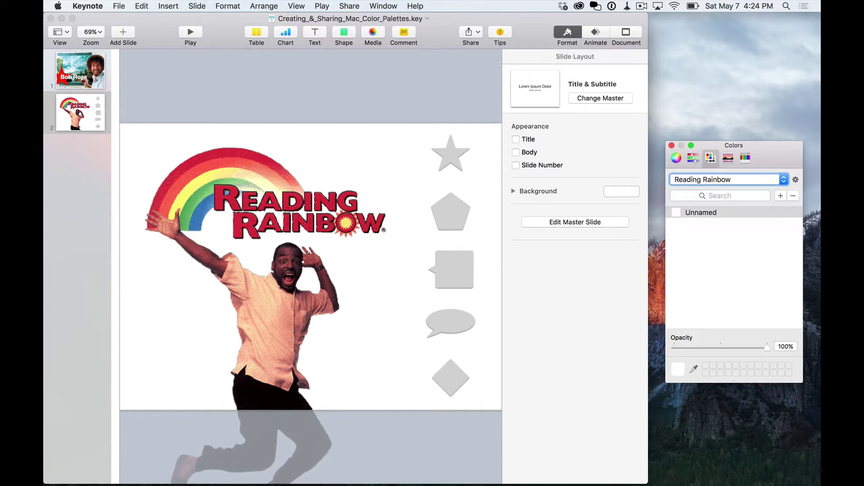
Step: Sample red, bright red and yellow from the rainbow logo as Reading Rainbow 1–3
left_click(693, 369)
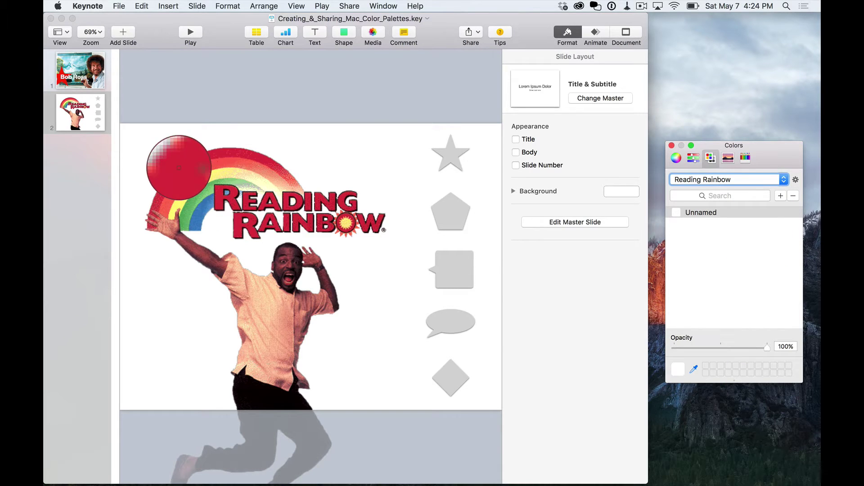
left_click(179, 163)
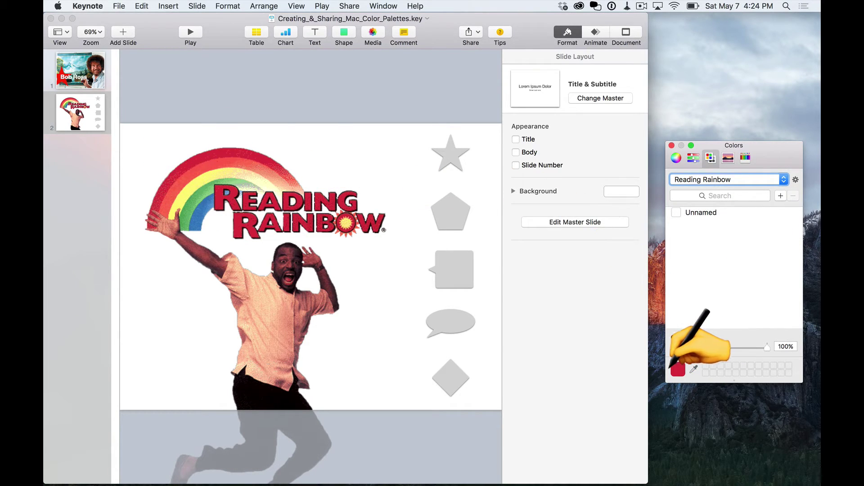
left_click(780, 195)
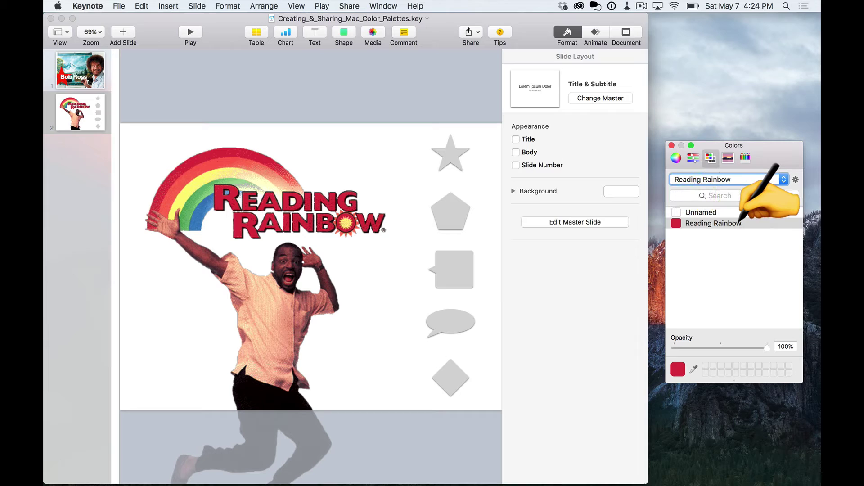
left_click(694, 369)
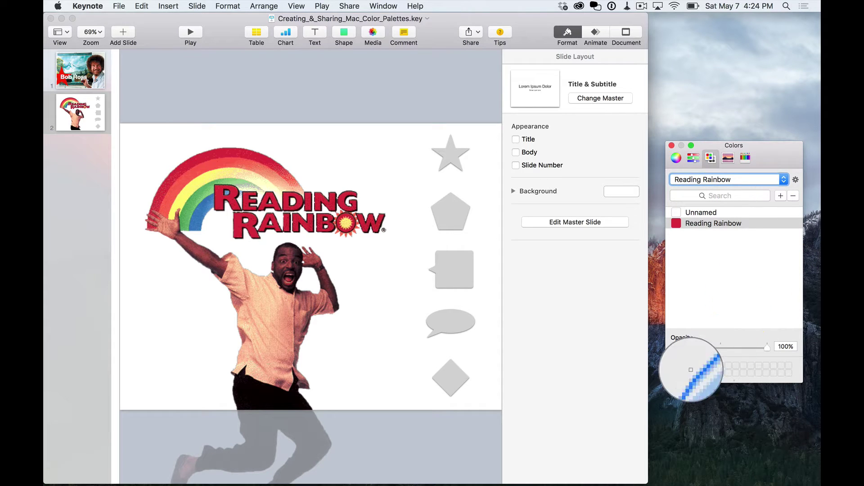
left_click(170, 163)
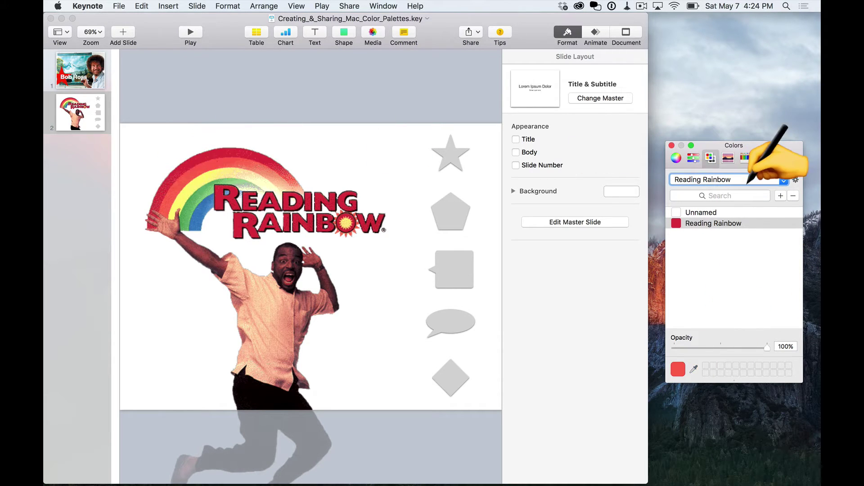
left_click(780, 195)
left_click(693, 369)
left_click(187, 187)
left_click(780, 195)
Step: Add green, blue and dark maroon from the slide as Reading Rainbow 4–6
left_click(693, 369)
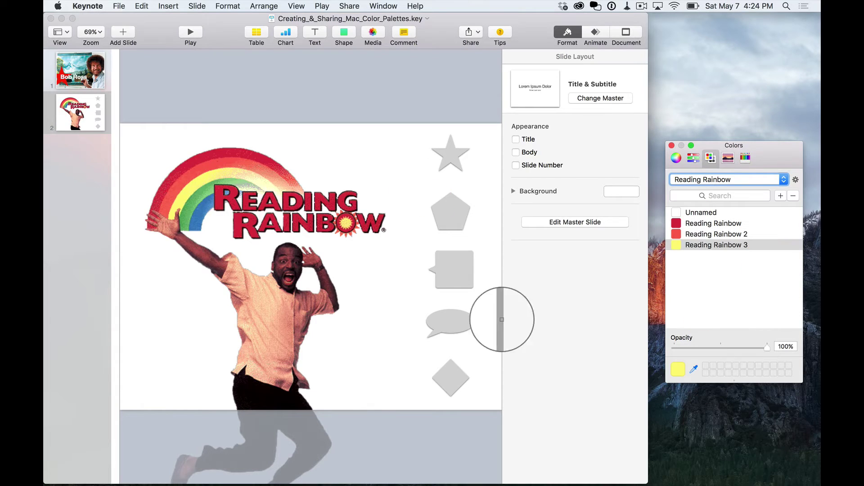
left_click(188, 203)
left_click(780, 195)
left_click(693, 369)
left_click(195, 211)
left_click(781, 195)
left_click(694, 369)
left_click(233, 258)
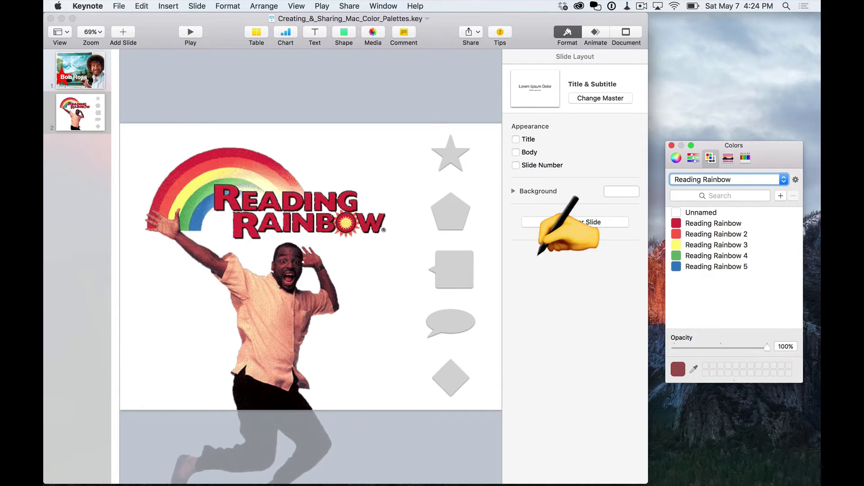
left_click(780, 195)
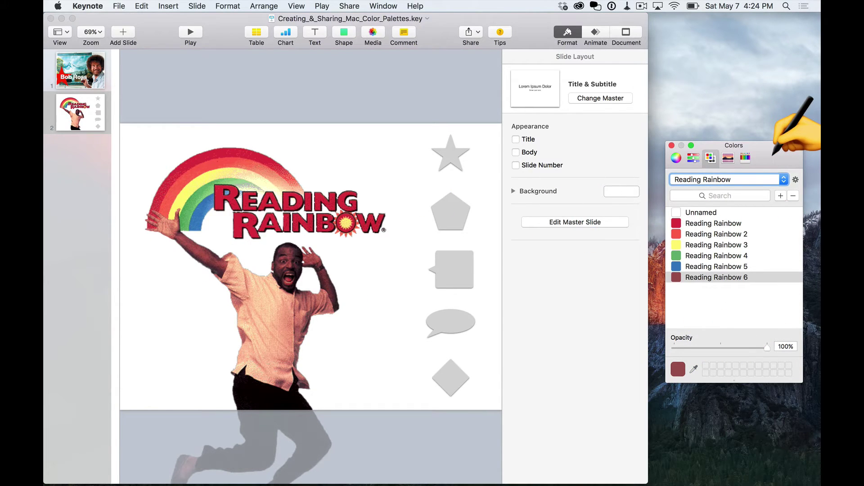
Step: Rename the Reading Rainbow colours Red, Orange, Yellow, Green and Blue, and drag the sixth colour, Brown, up beneath Red
left_click(763, 212)
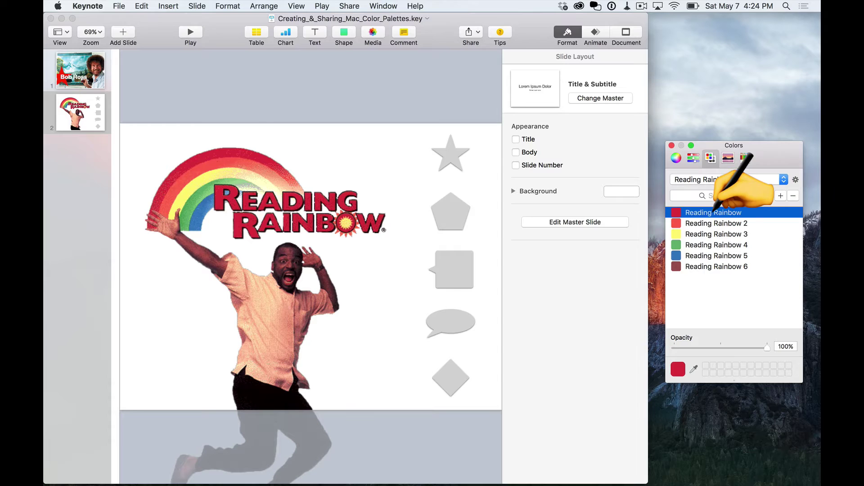
type("Red")
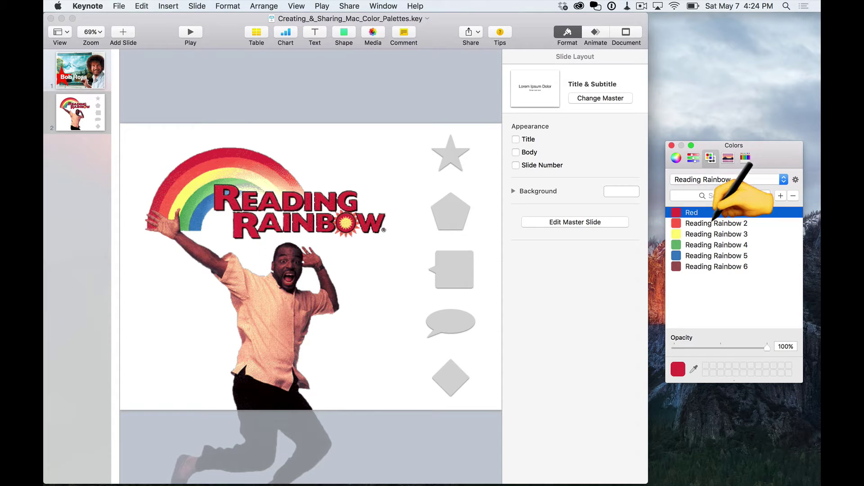
double_click(716, 223)
type("Orange")
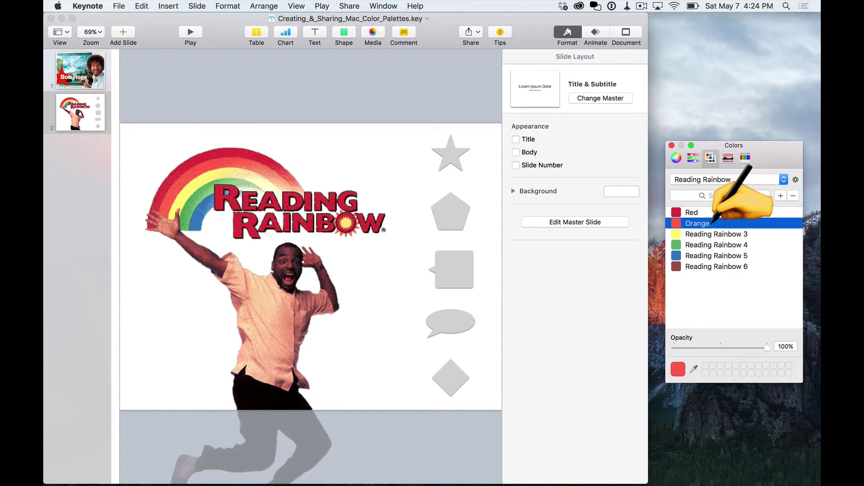
double_click(715, 234)
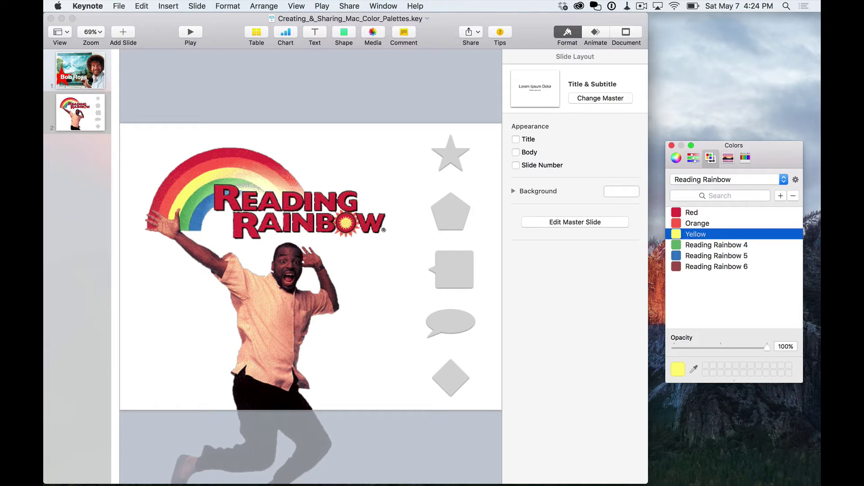
double_click(716, 245)
type("Green")
double_click(715, 255)
type("Blue")
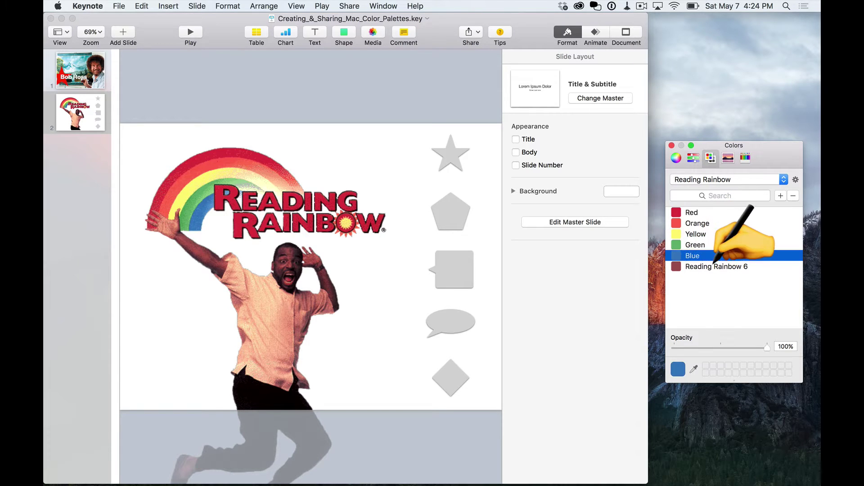
left_click(714, 264)
left_click_drag(756, 261, 719, 217)
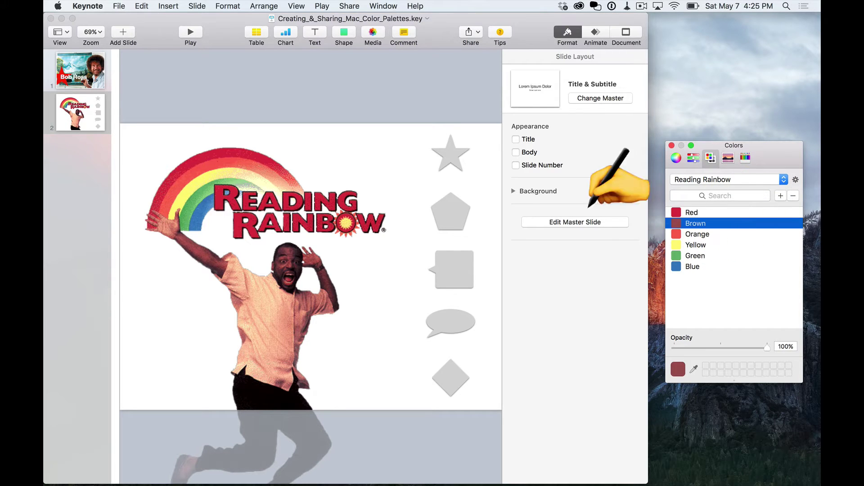
Step: Fill the star Red, pentagon Brown, square Orange and speech bubble Yellow from the Reading Rainbow palette
left_click(451, 154)
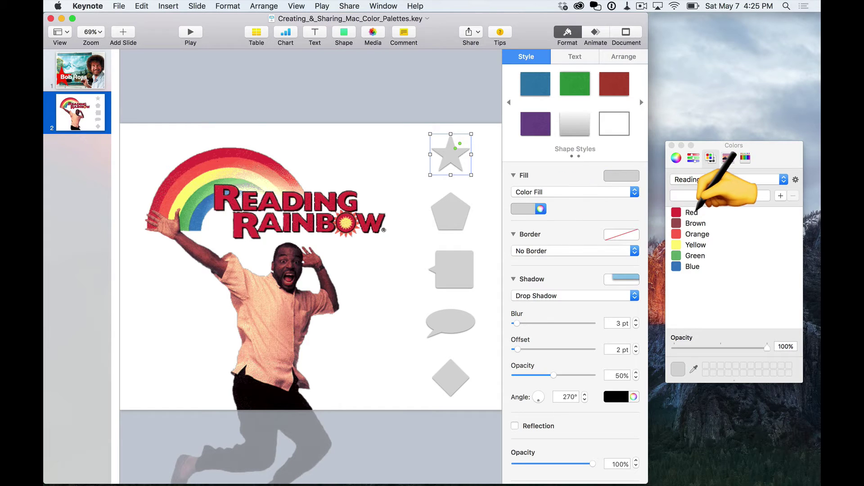
left_click(698, 211)
left_click(450, 212)
left_click(695, 223)
left_click(453, 269)
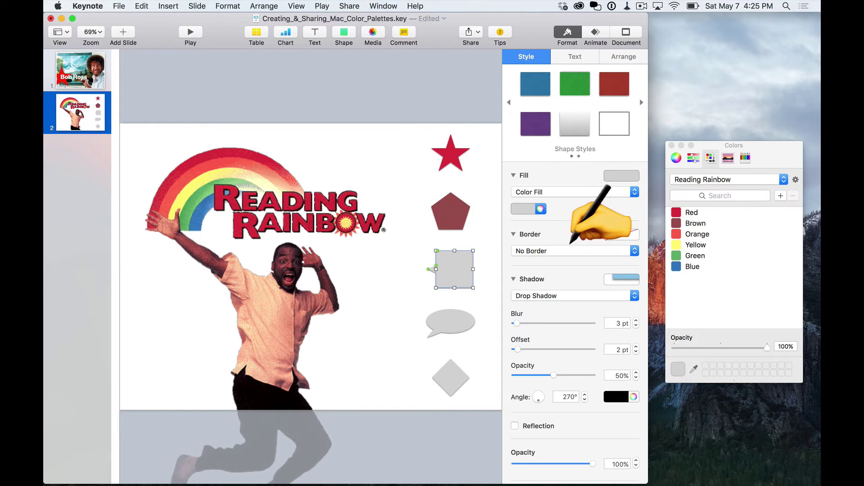
left_click(697, 234)
left_click(469, 315)
left_click(695, 245)
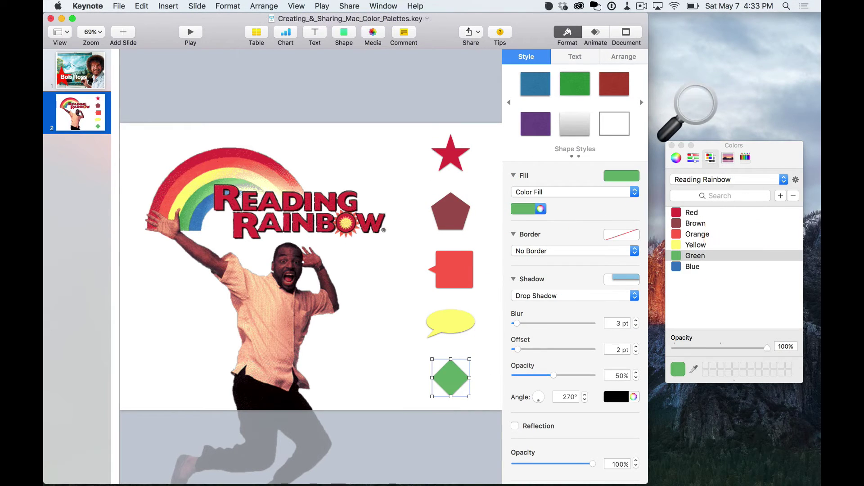
left_click(763, 144)
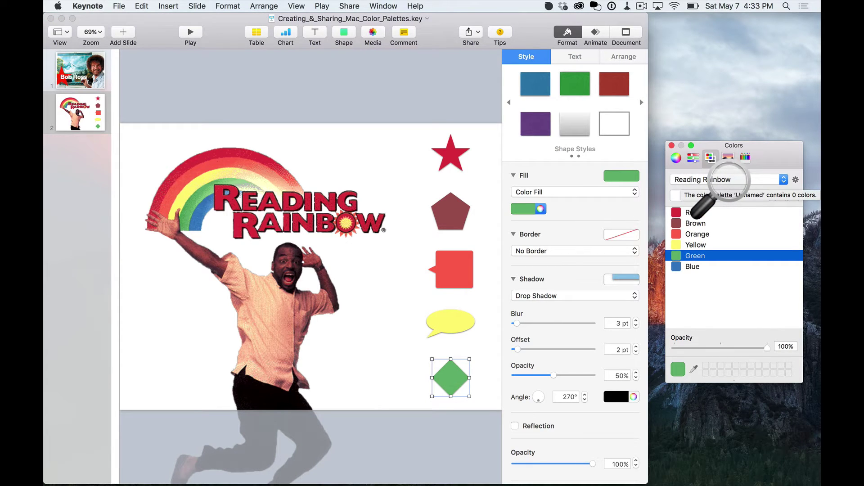
Step: Hide Keynote, then hold Option in Finder's Go menu to open the hidden Library folder
left_click(87, 6)
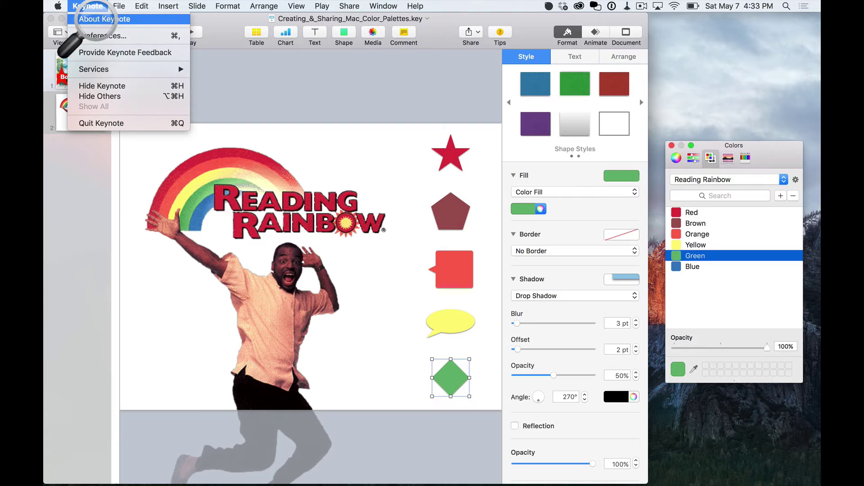
left_click(96, 86)
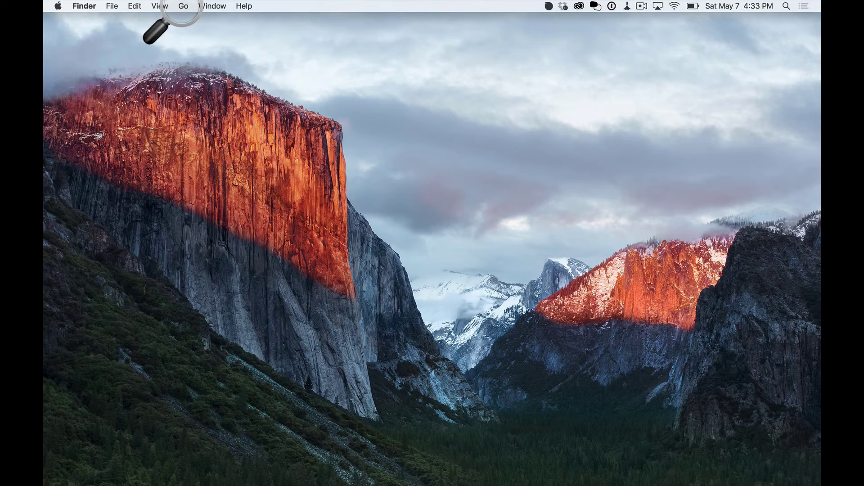
left_click(183, 5)
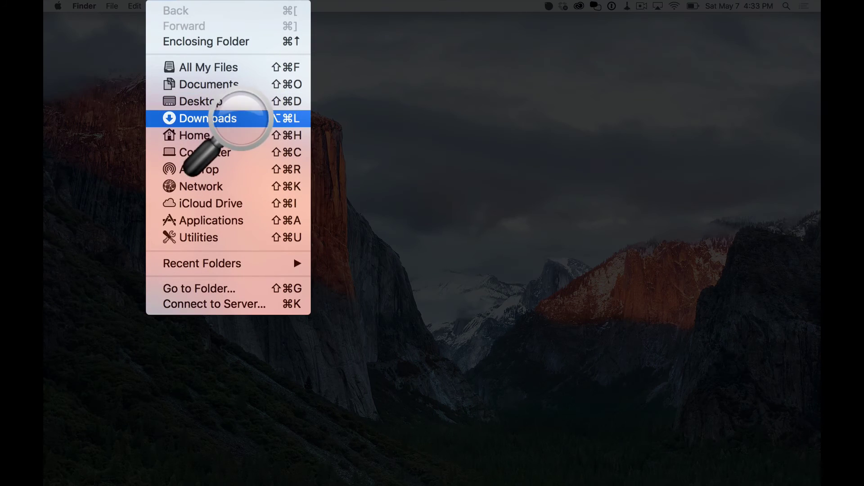
key("alt")
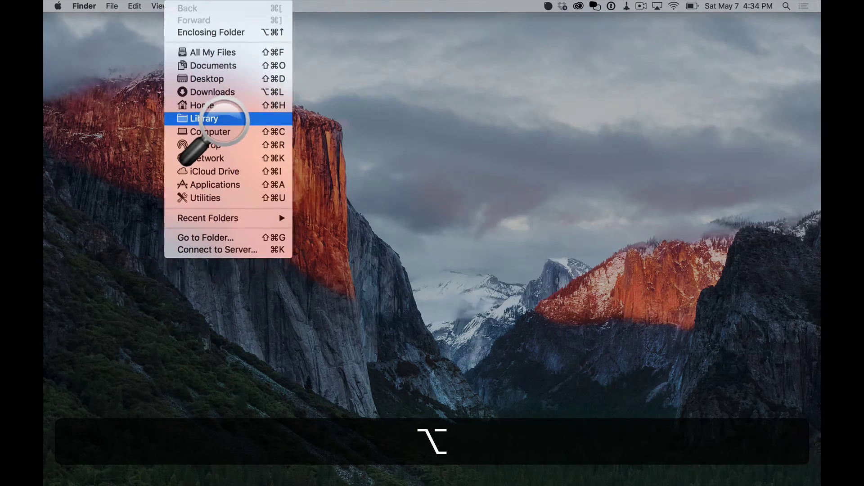
left_click(214, 116)
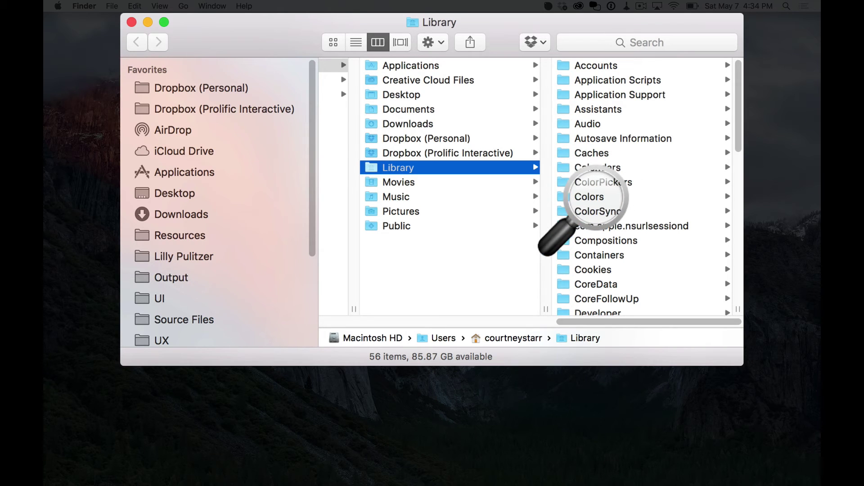
Step: Copy Reading Rainbow.clr from Library's Colors folder onto the desktop's top-right corner
left_click(590, 196)
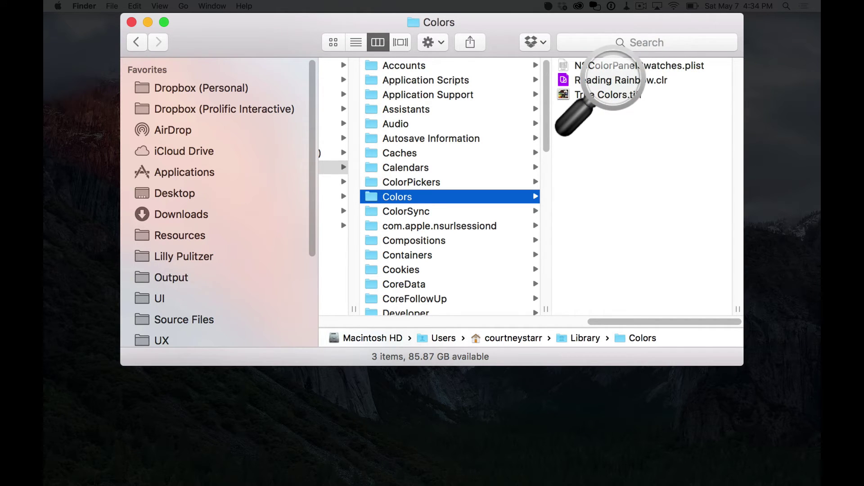
left_click(613, 80)
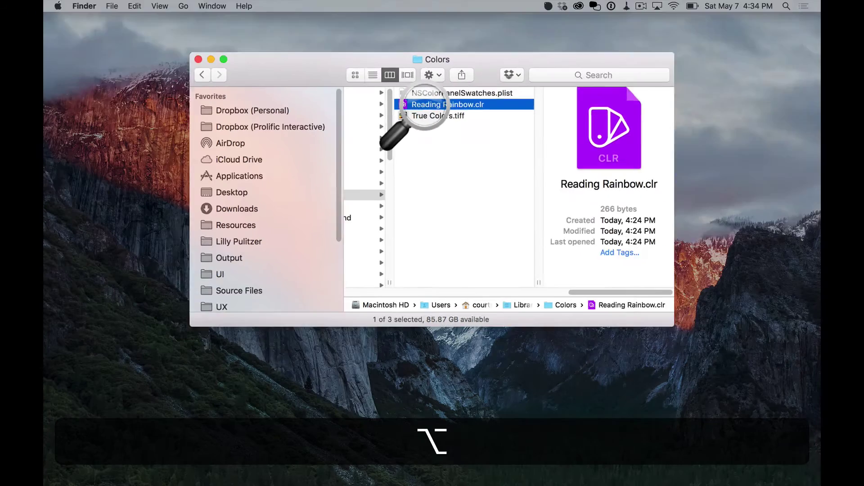
left_click_drag(403, 116, 785, 36)
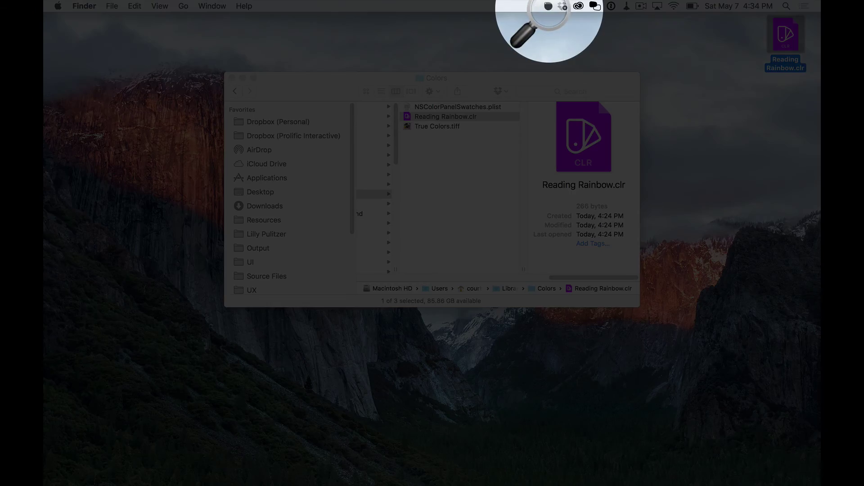
Step: Sample the purple of the CLR file icon with the screen colour picker
left_click(549, 6)
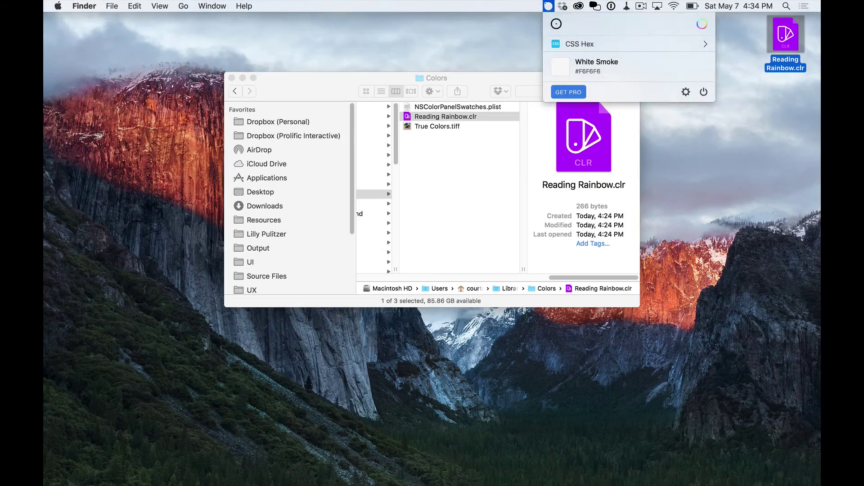
left_click(569, 92)
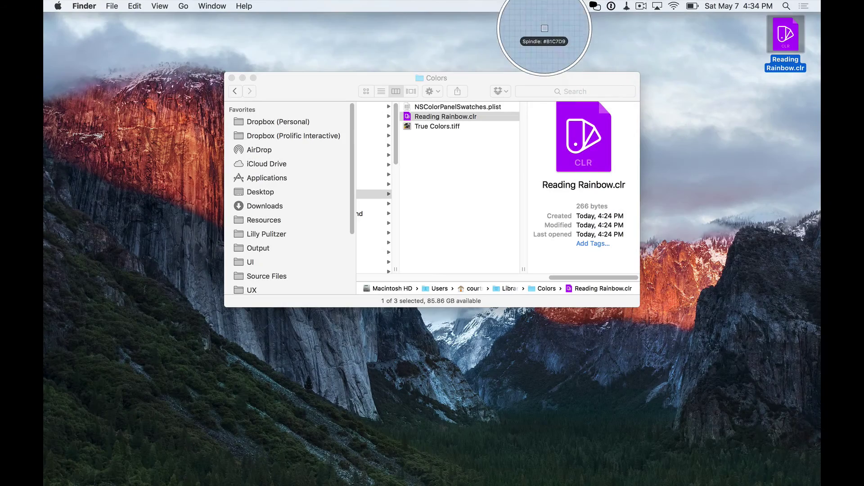
left_click(573, 107)
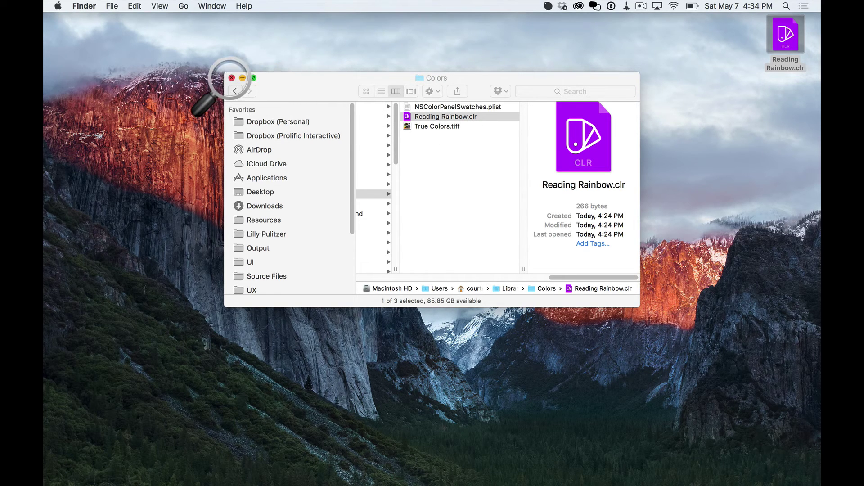
Step: Close the Colors window, jump to ~/Library/Colors with Go to Folder, and select Reading Rainbow.clr
left_click(232, 77)
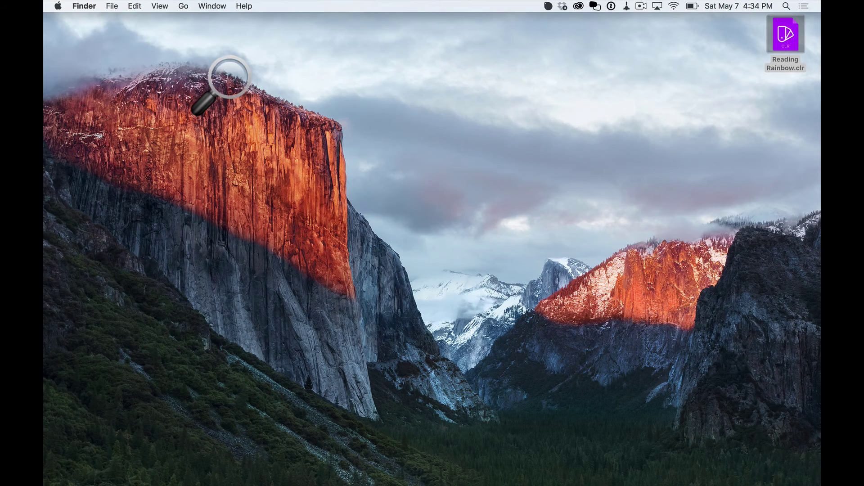
left_click(183, 6)
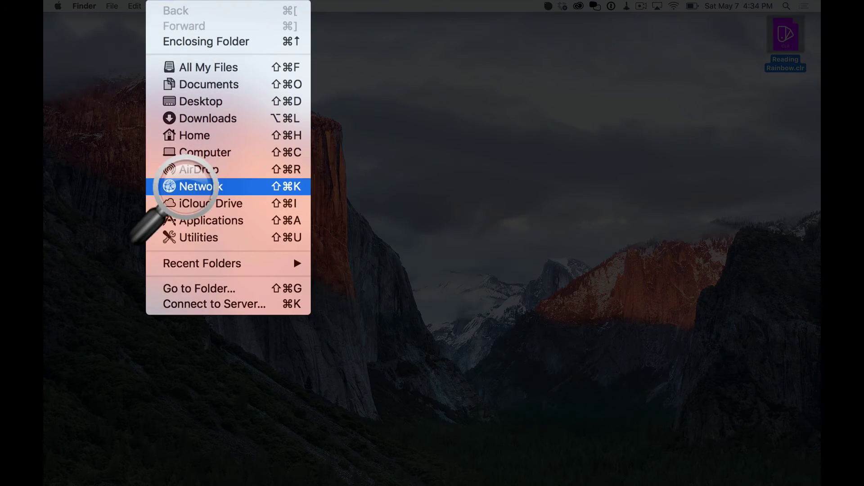
left_click(191, 288)
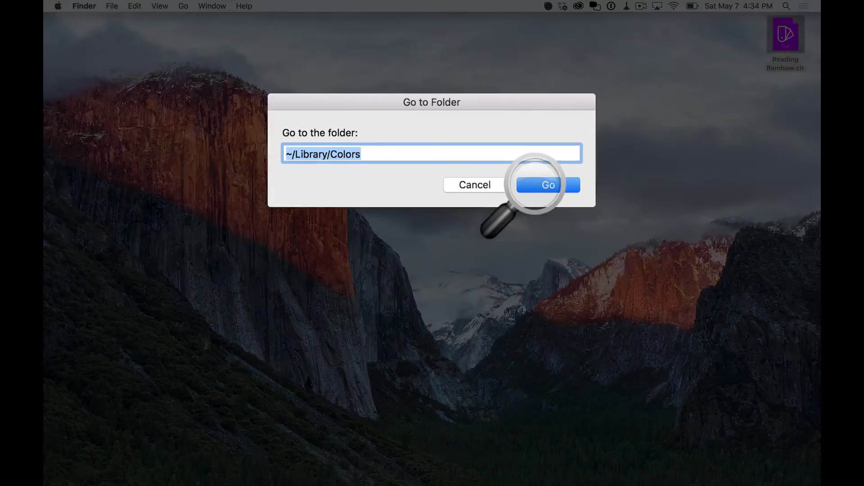
left_click(547, 185)
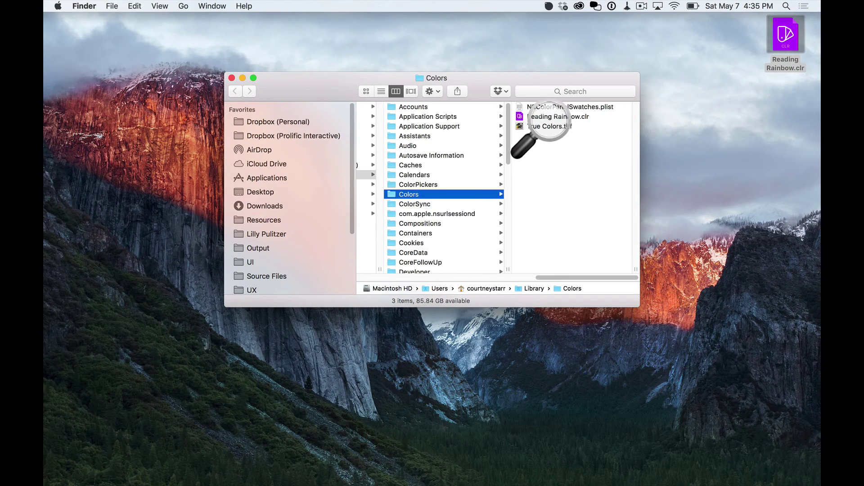
left_click(546, 117)
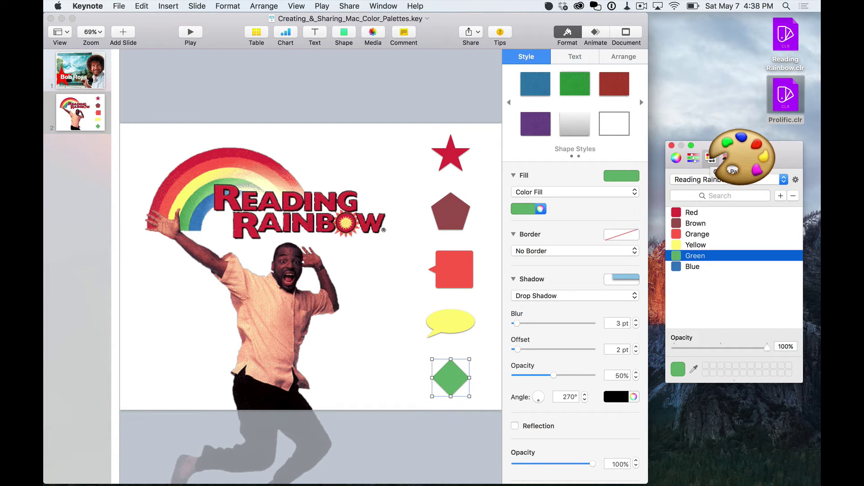
Step: Open the Prolific.clr palette file from the Desktop through the colour list's palette menu
left_click(795, 179)
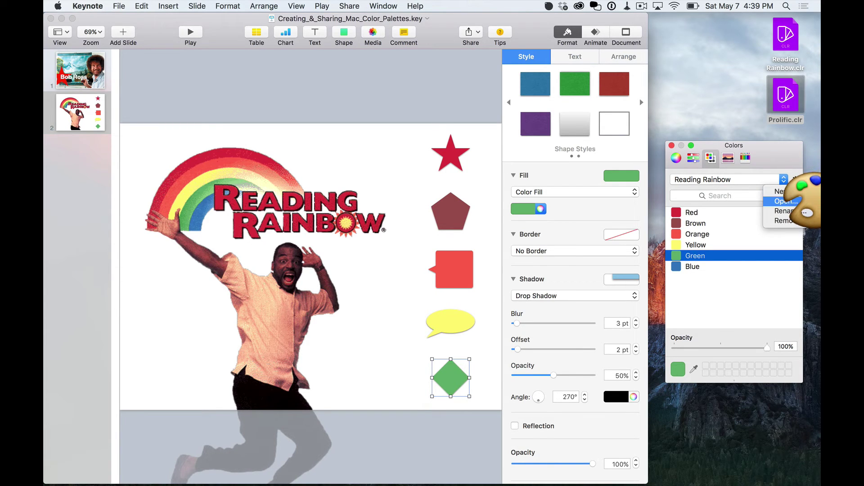
left_click(782, 202)
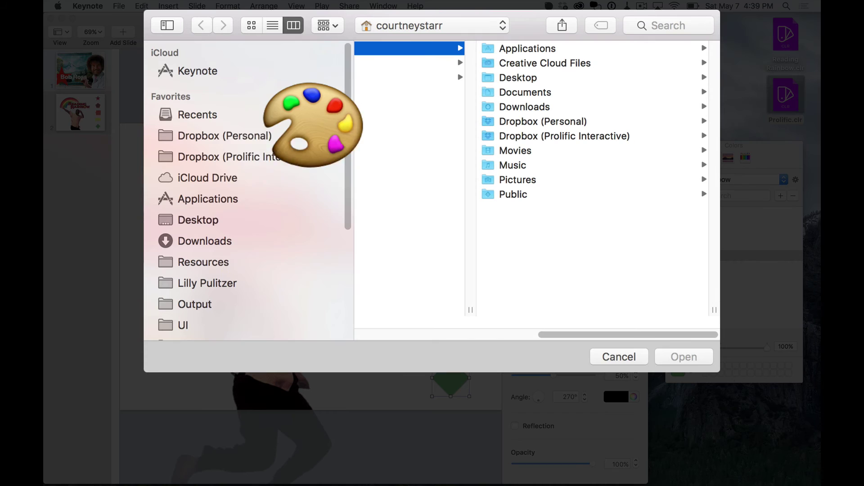
left_click(198, 220)
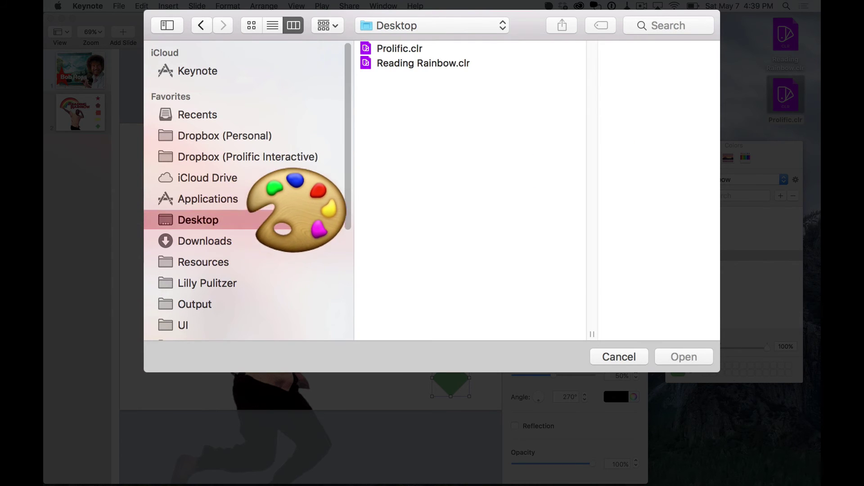
left_click(393, 48)
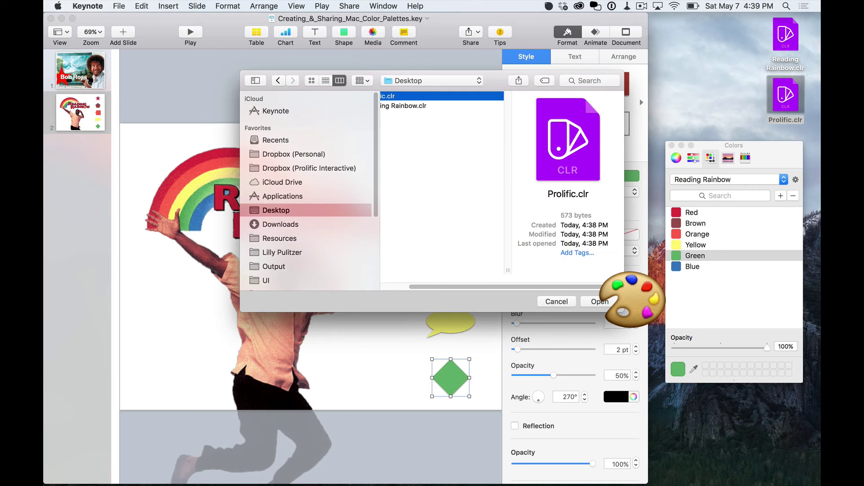
key("Return")
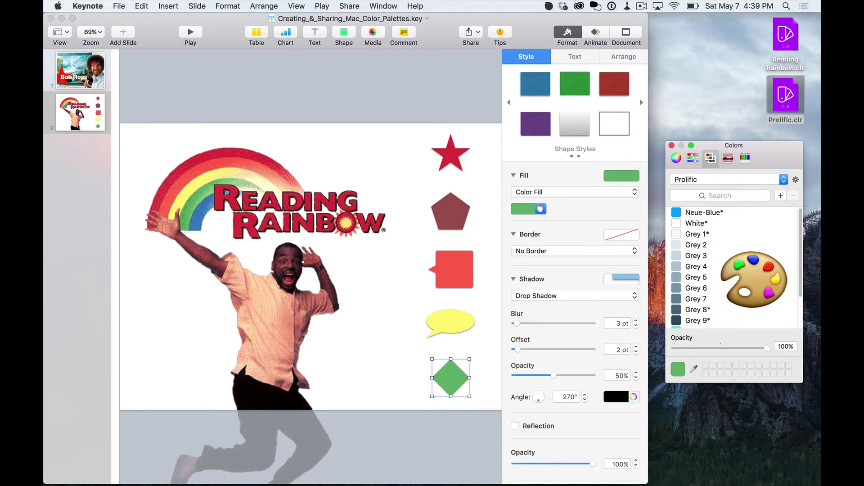
scroll(731, 268, "down", 3)
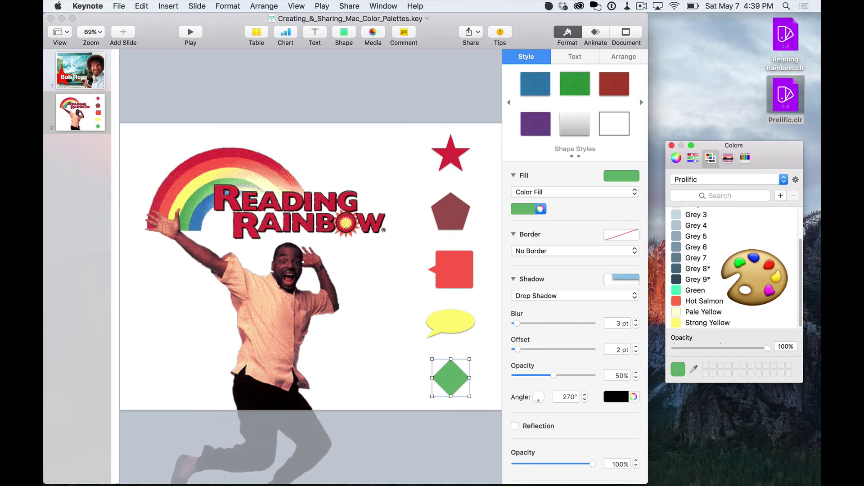
scroll(731, 268, "up", 3)
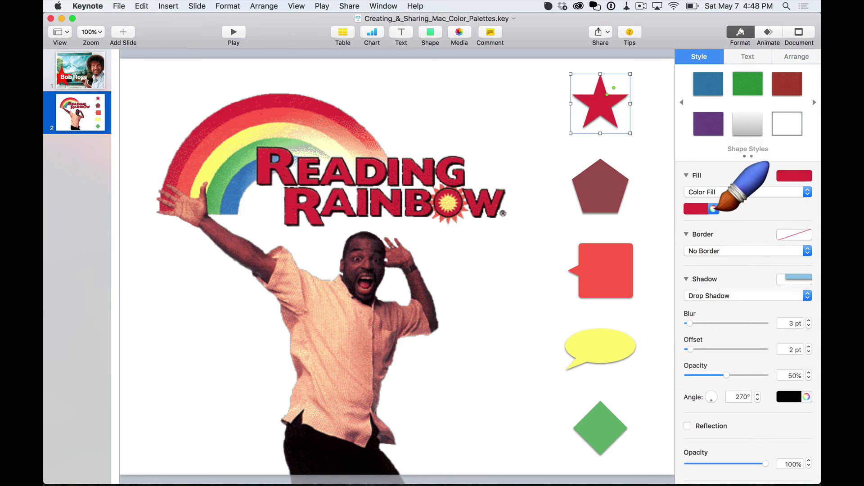
Step: Check the star's Text and Arrange settings, then reopen its Fill colour palettes before switching to Numbers
left_click(713, 209)
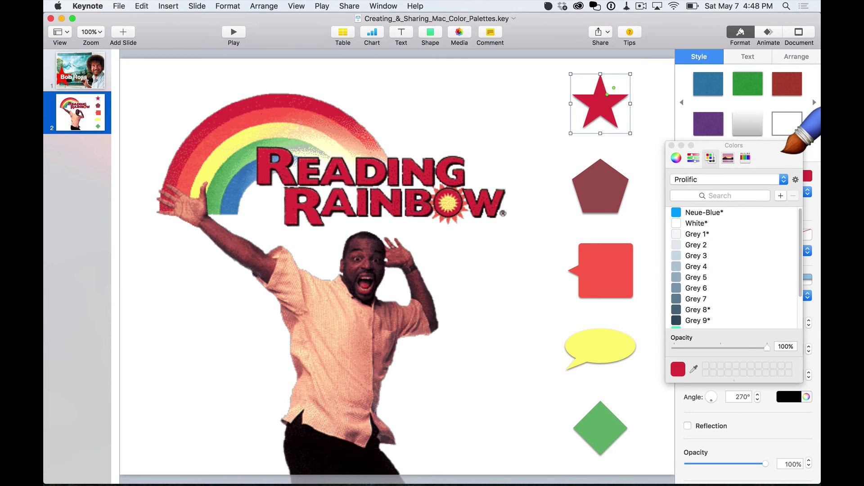
key("super+shift+c")
left_click(747, 55)
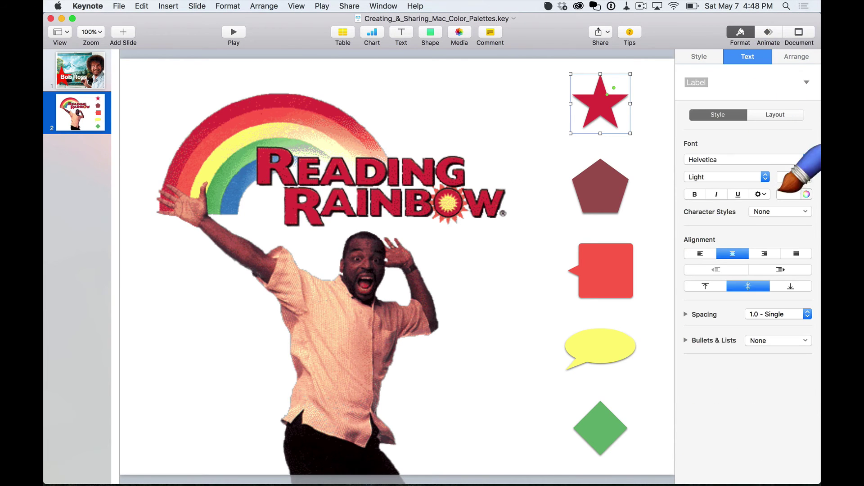
left_click(796, 57)
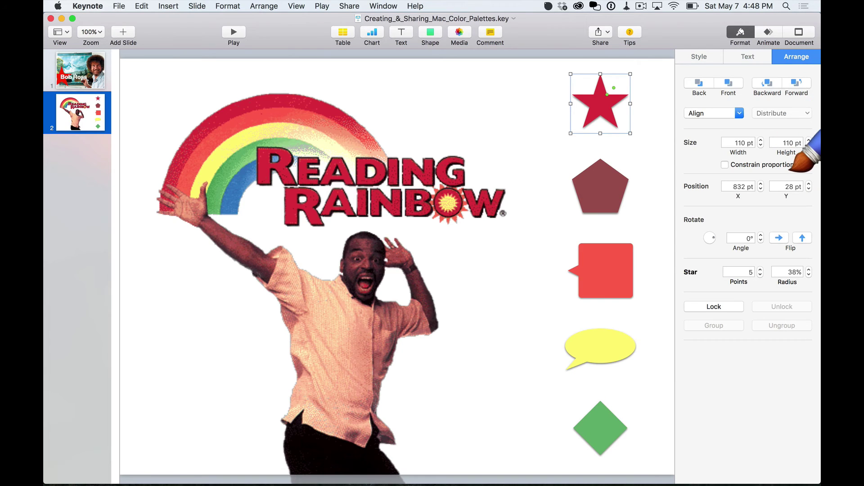
left_click(743, 58)
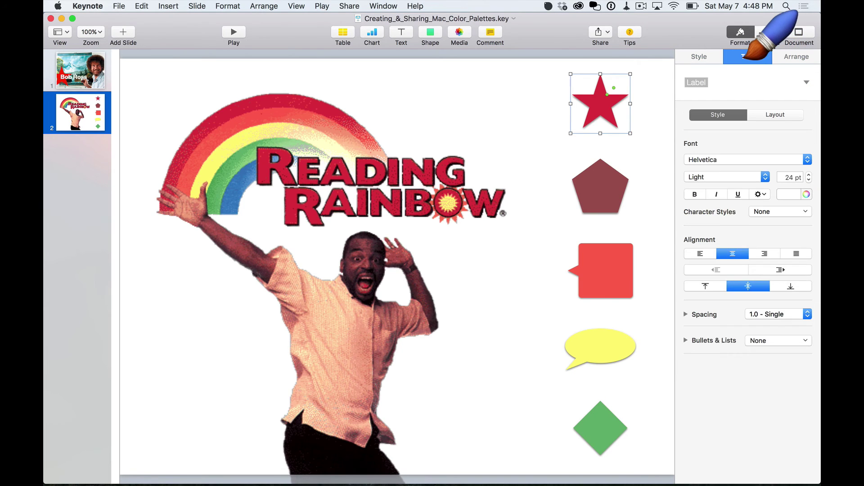
left_click(704, 57)
left_click(713, 209)
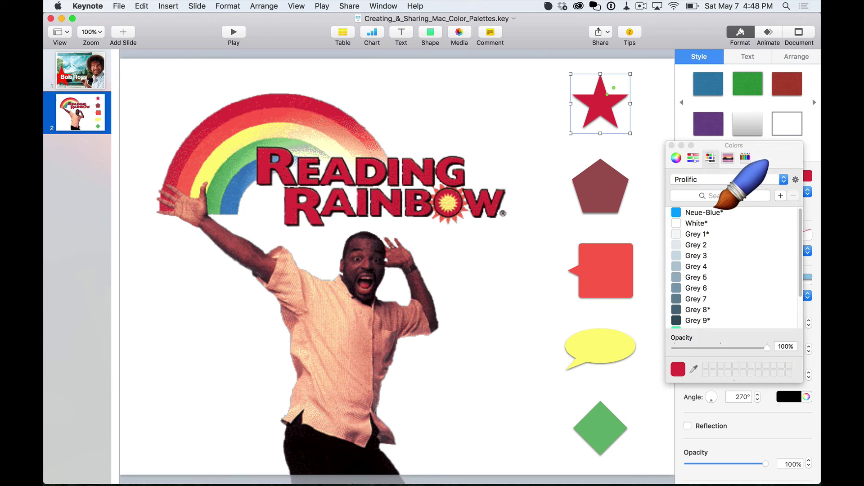
key("super+Tab")
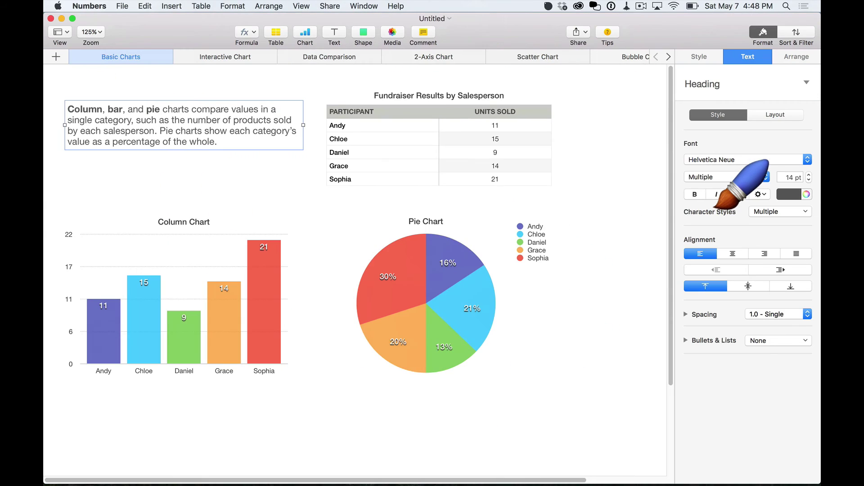
Step: Colour the chart description text Grey 8 from the Prolific palette
left_click(280, 182)
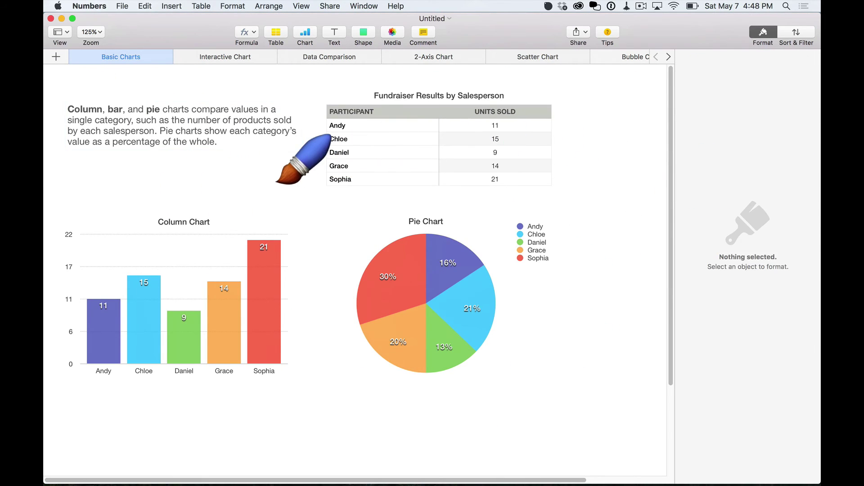
left_click(207, 128)
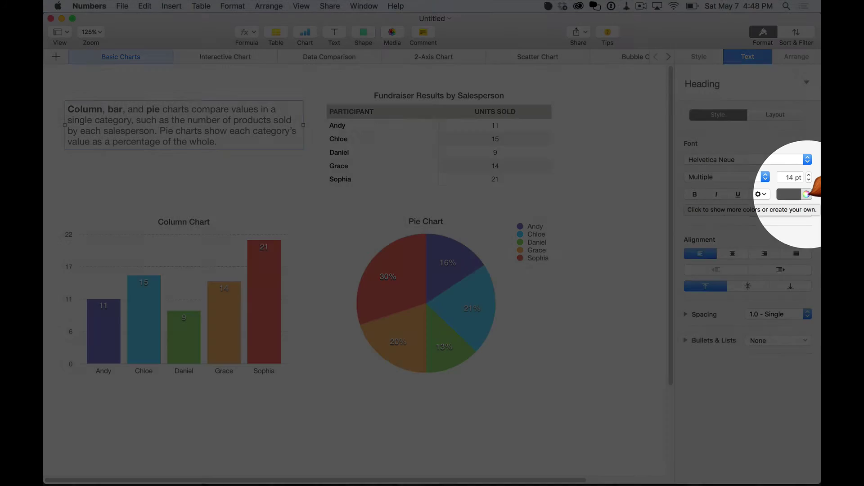
left_click(807, 194)
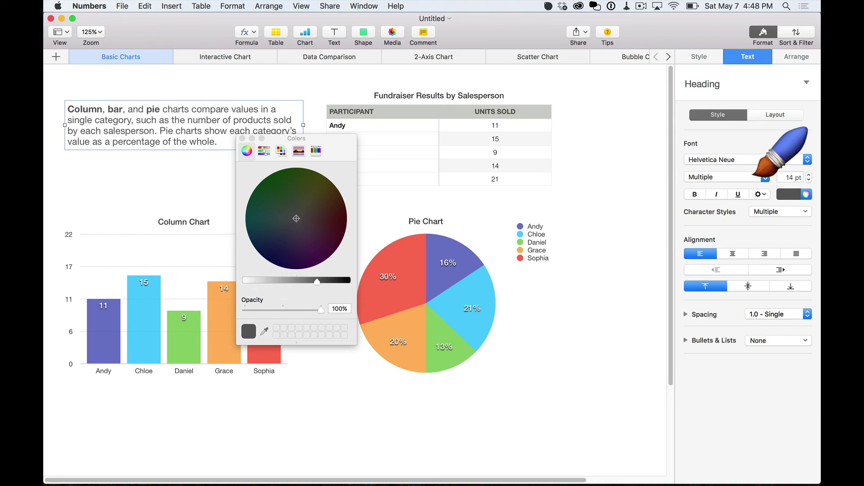
left_click_drag(335, 155, 742, 167)
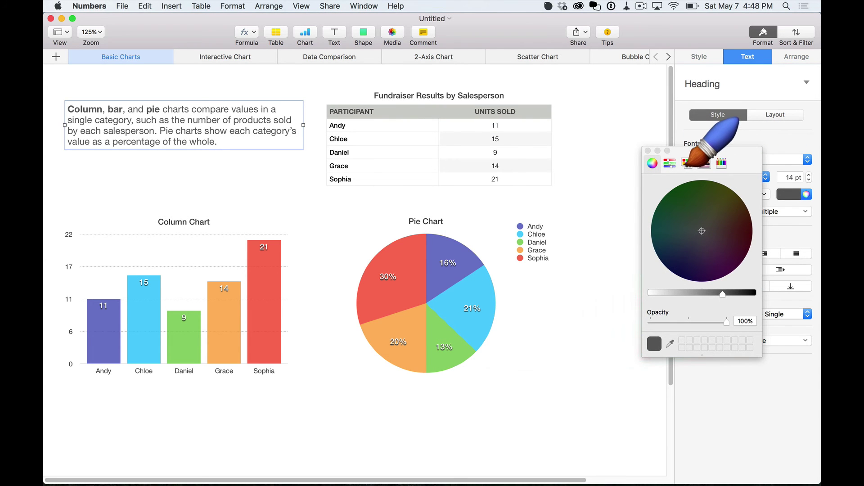
left_click(687, 163)
left_click(695, 185)
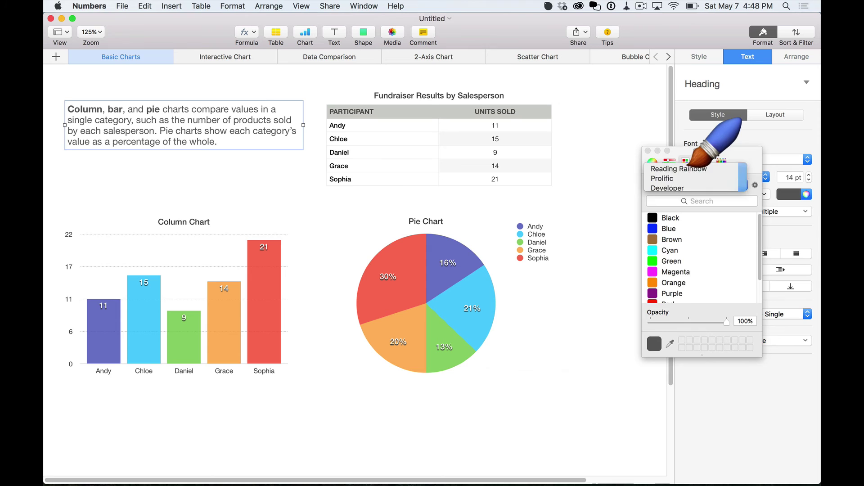
left_click(688, 178)
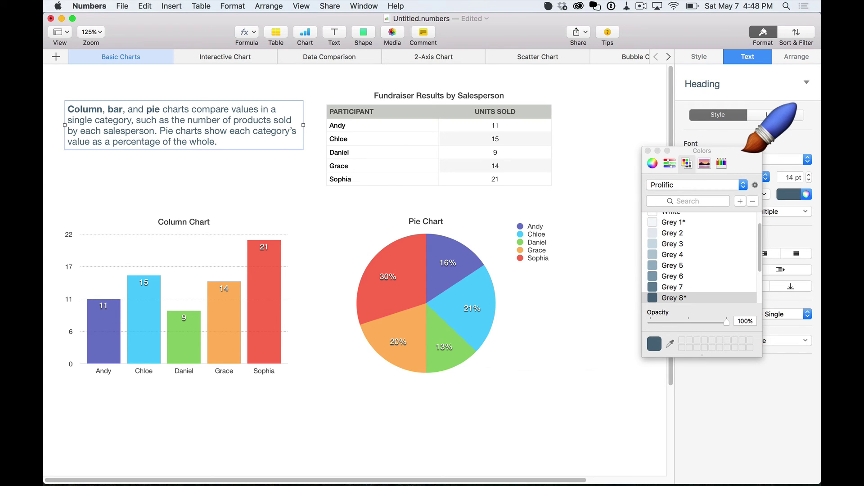
key("super+Tab")
Step: In Mail, select the 'Check this out!' heading, check its quick text colours, and toggle the format bar
left_click(200, 240)
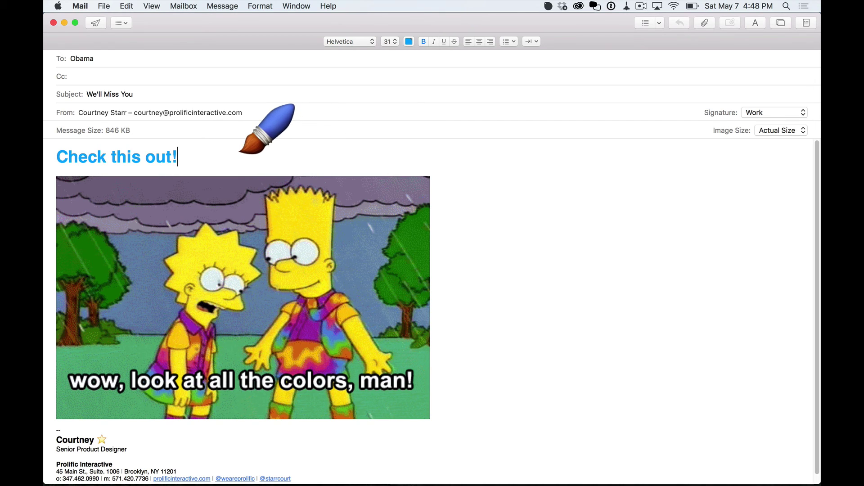
left_click_drag(192, 153, 58, 155)
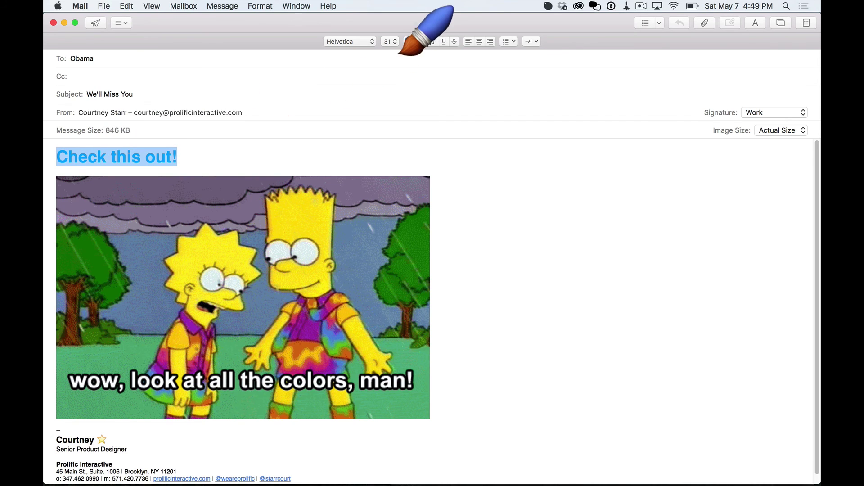
left_click(409, 42)
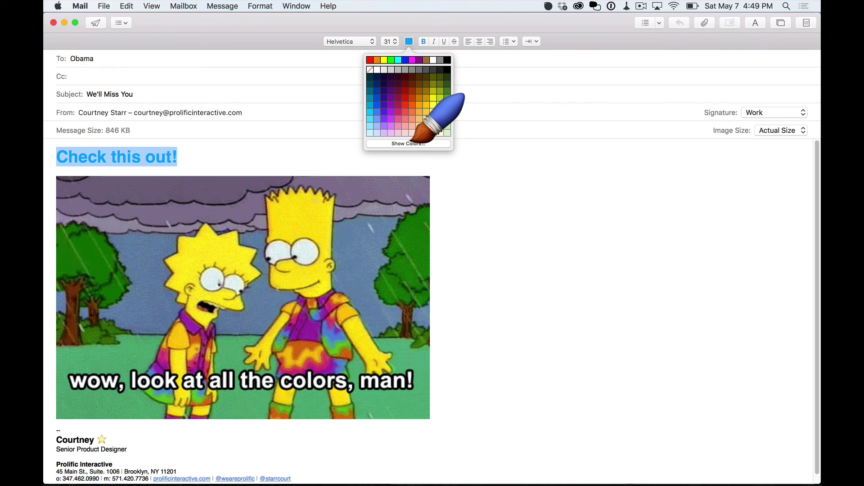
left_click(409, 41)
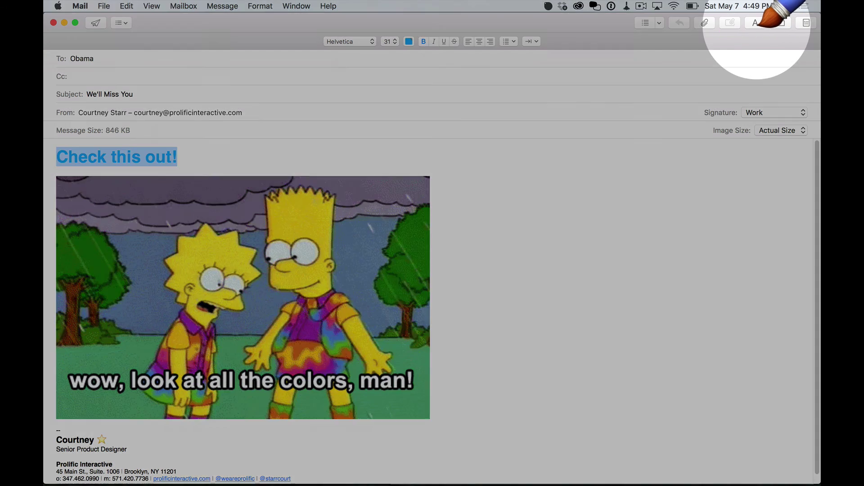
left_click(756, 23)
left_click(756, 23)
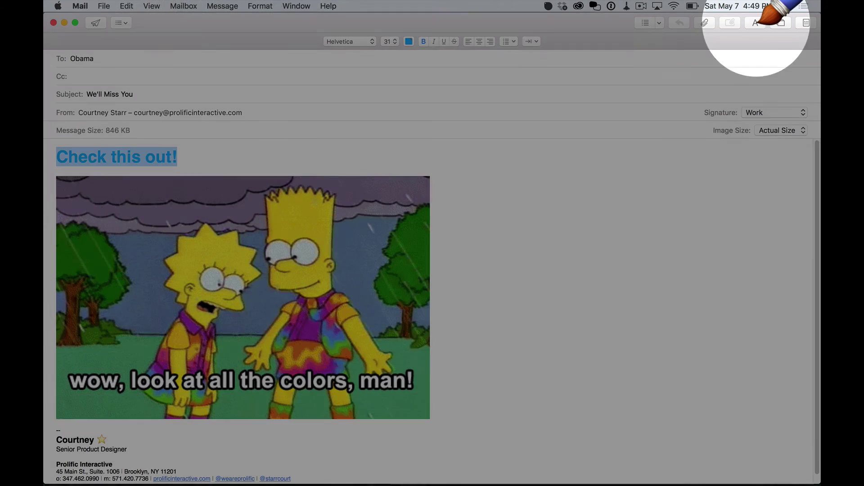
Step: Open and dismiss Customize Toolbar, then use Show Colors… on the heading to reach the Prolific palette
right_click(601, 26)
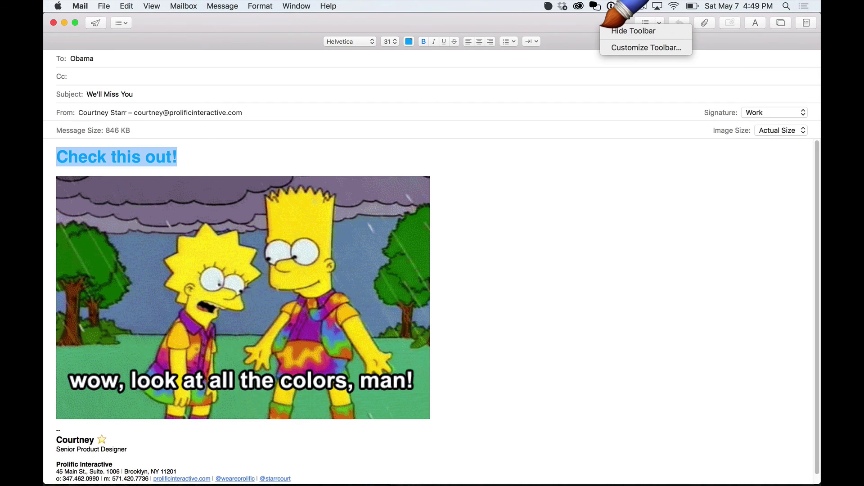
left_click(615, 47)
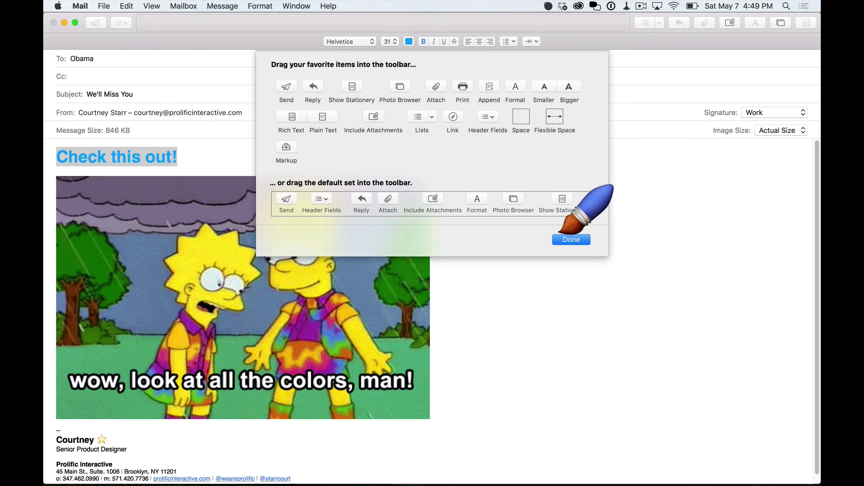
left_click(564, 235)
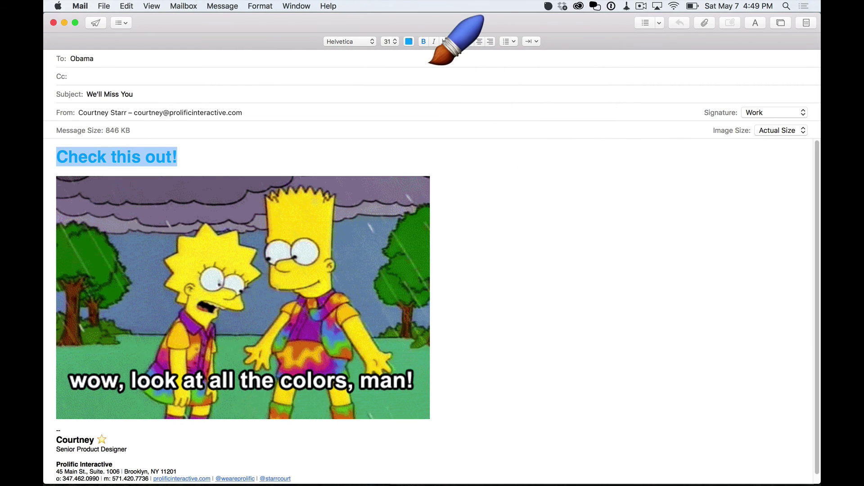
left_click(409, 42)
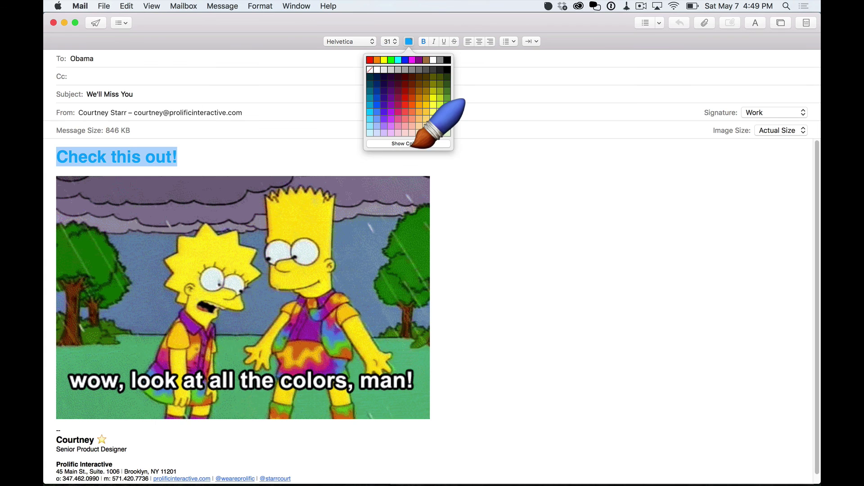
left_click(415, 143)
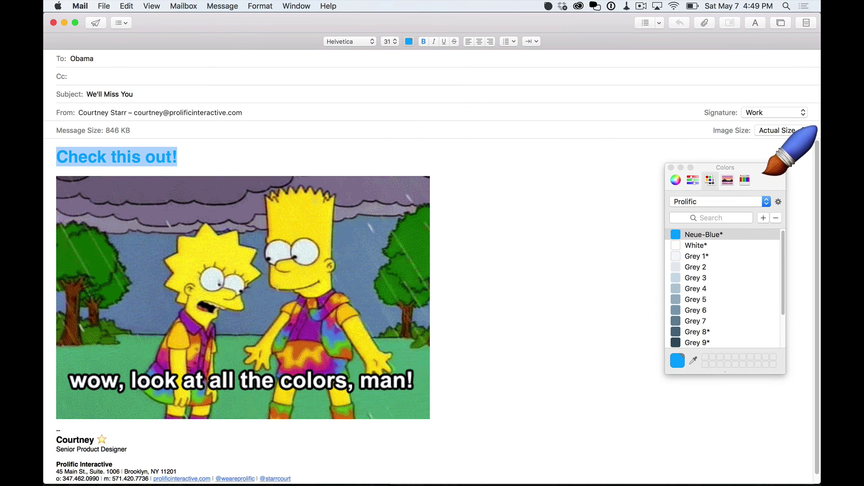